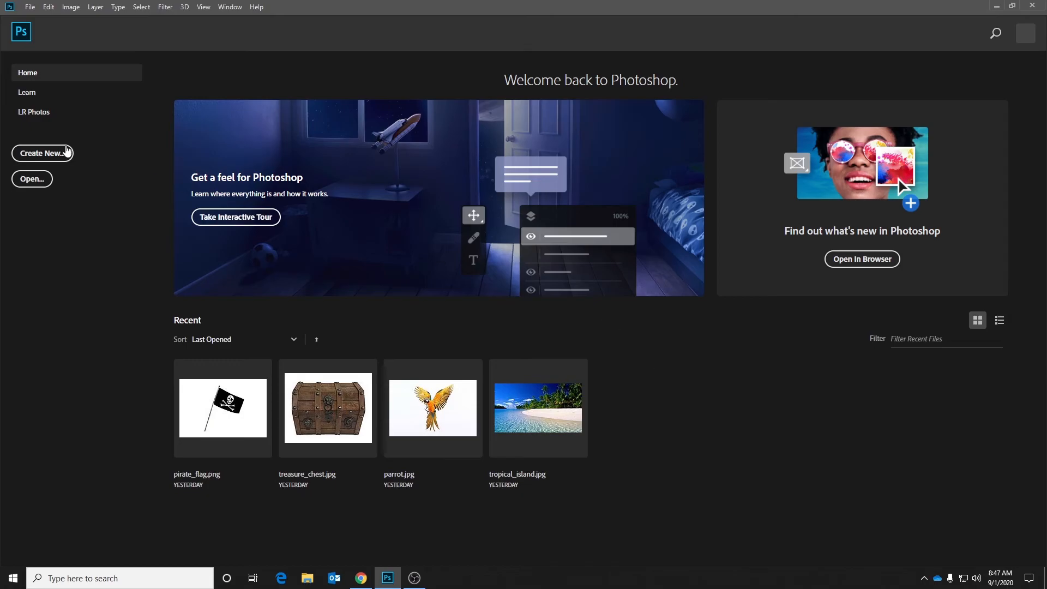
# - Create a new web document named Name Plate from the Web Small preset, 1280 x 800 px at 72 ppi
pyautogui.click(37, 155)
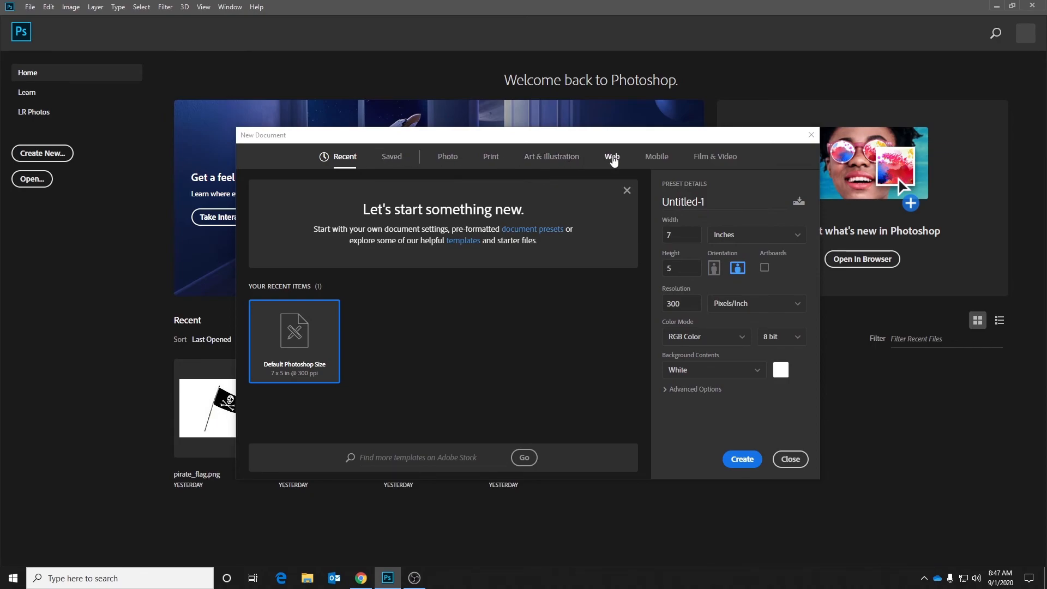
pyautogui.click(612, 157)
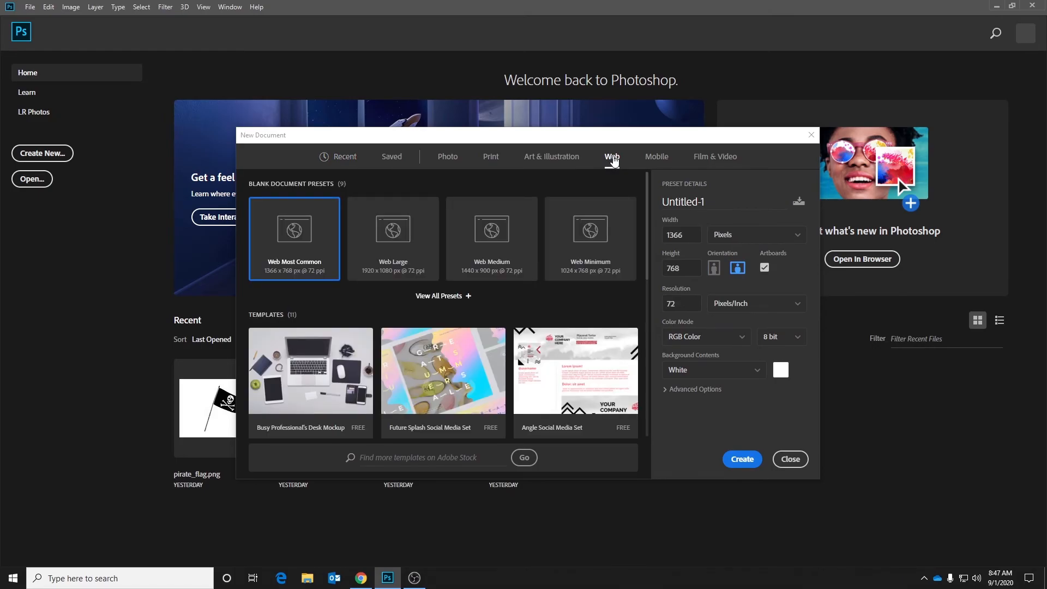
pyautogui.scroll(-2, 604, 190)
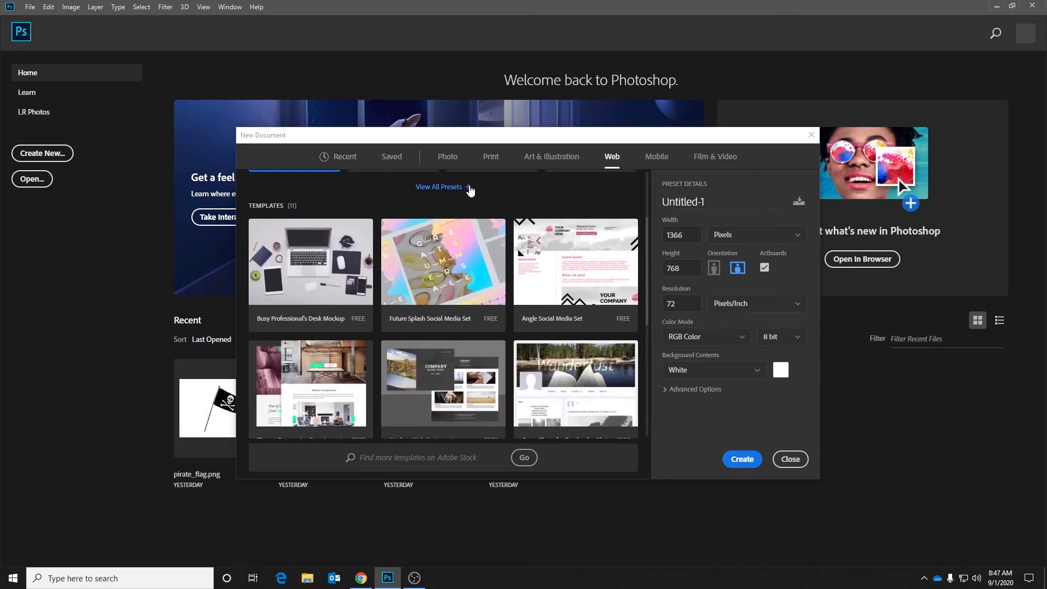
pyautogui.click(469, 189)
pyautogui.click(289, 238)
pyautogui.scroll(2, 313, 297)
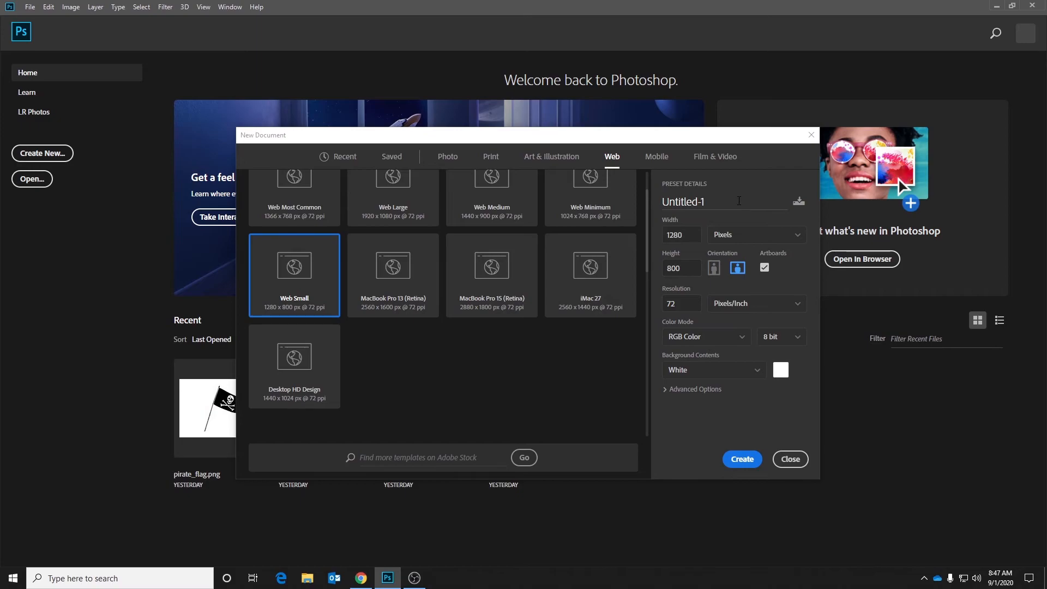
pyautogui.moveTo(736, 201); pyautogui.dragTo(651, 210)
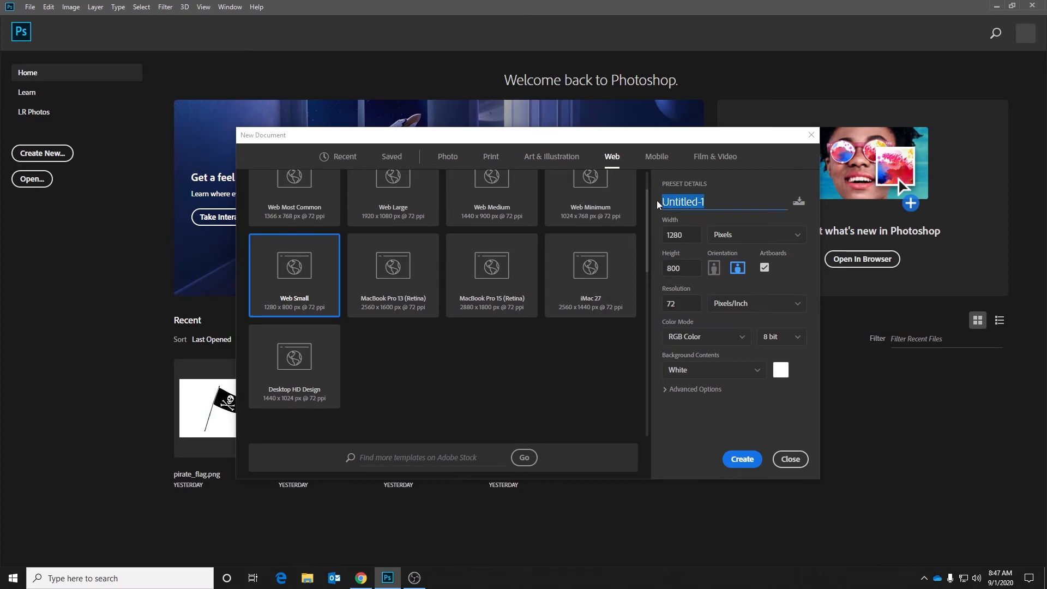
pyautogui.write('Name Plate')
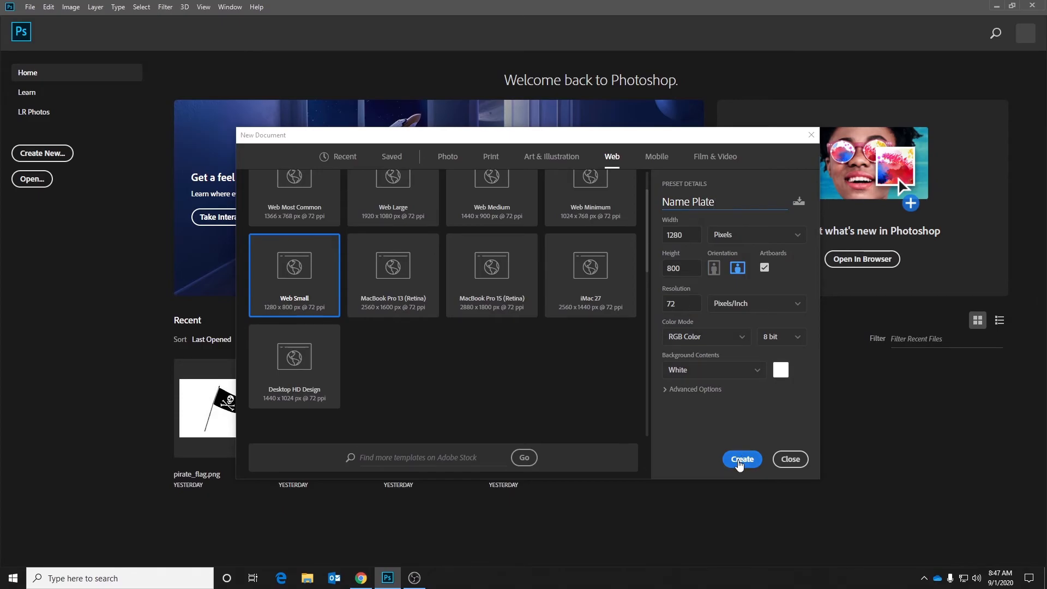
pyautogui.click(742, 459)
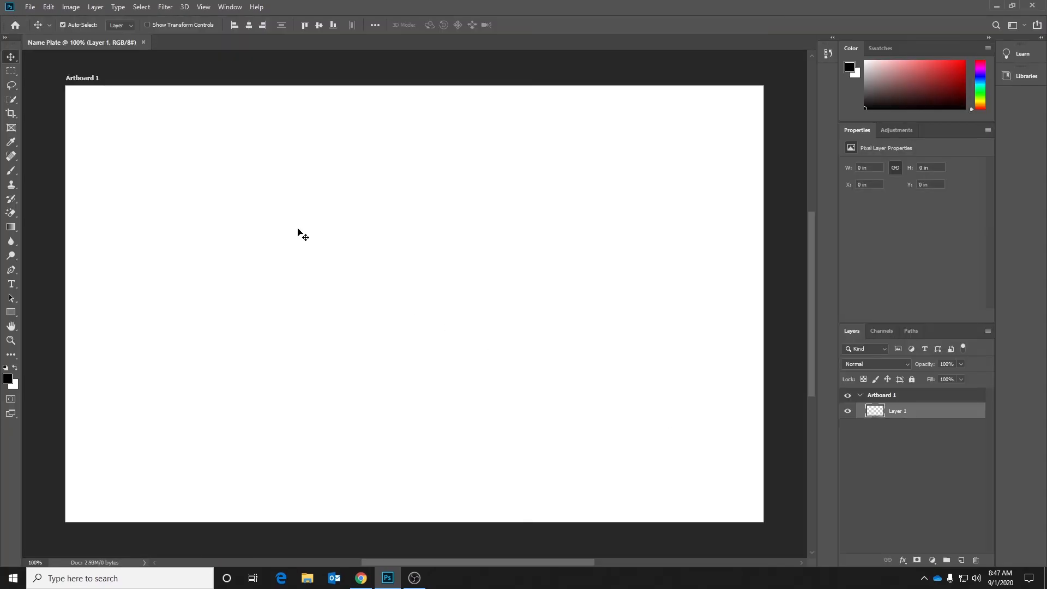
pyautogui.click(30, 7)
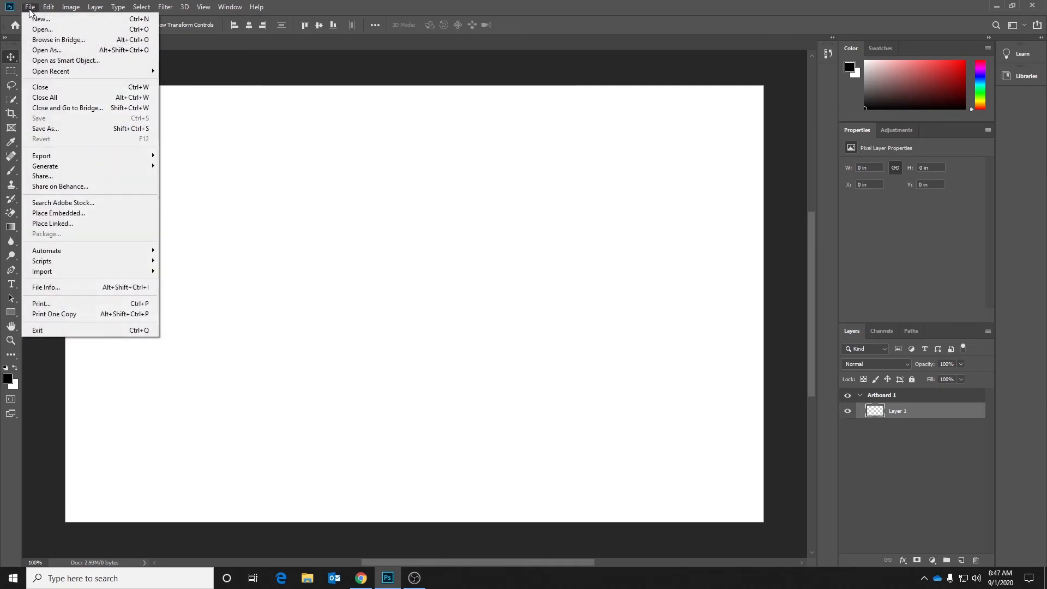
pyautogui.click(48, 128)
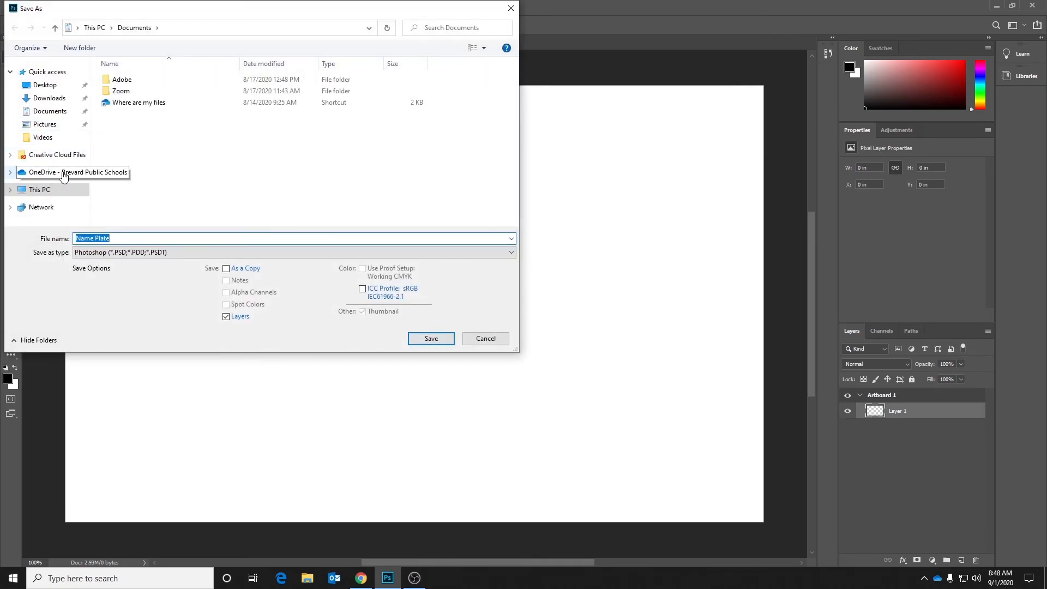
pyautogui.click(503, 339)
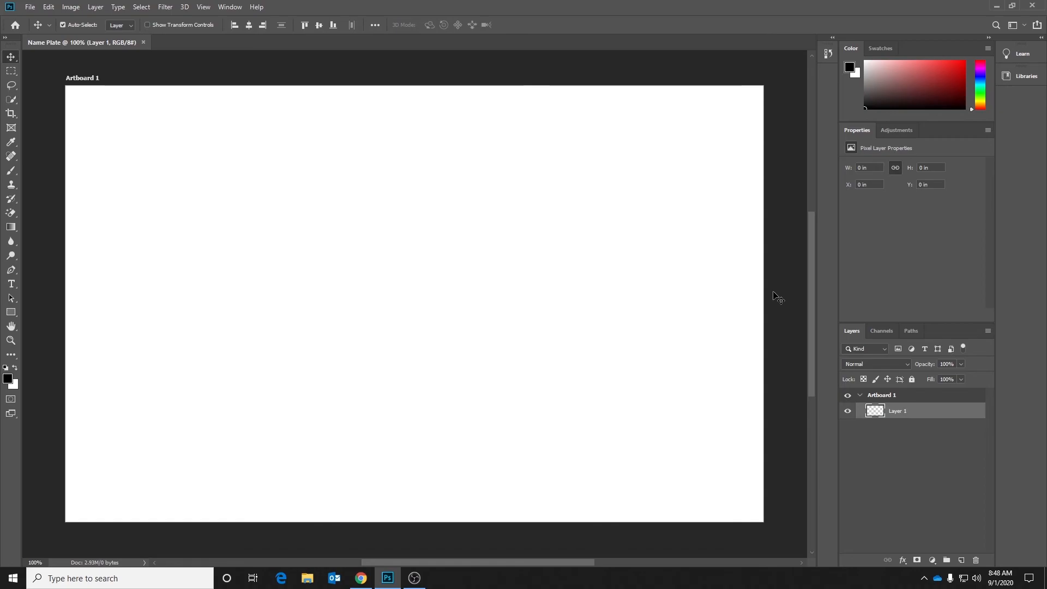
# - Add a horizontal text line with the coach's title and surname near the artboard's upper-left corner
pyautogui.click(12, 283)
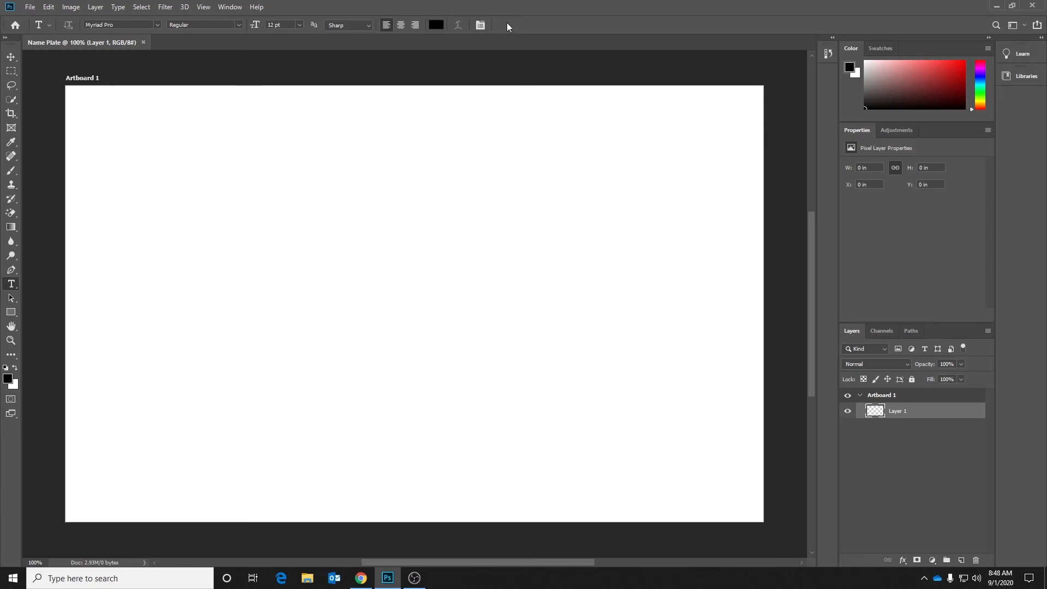
pyautogui.click(134, 146)
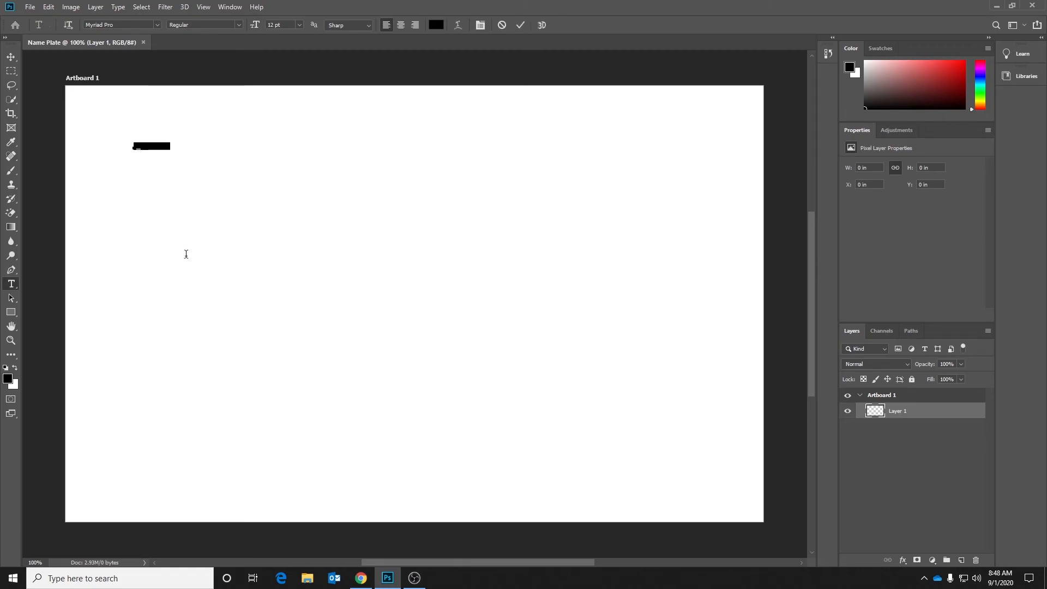
pyautogui.write('Coach Keener')
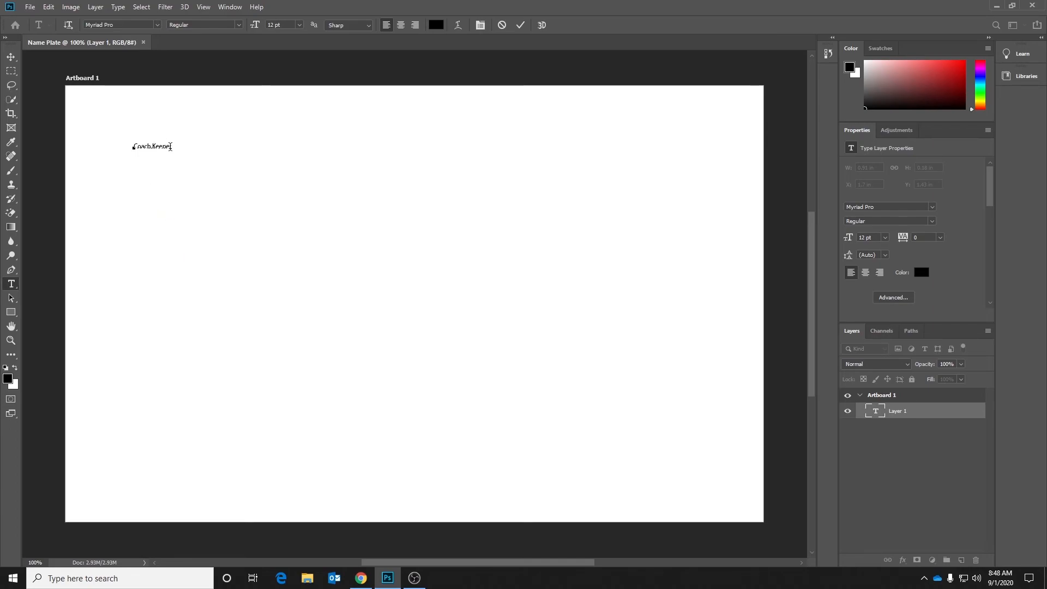
# - Set the name text to Onyx at 149 pt and move it to about X 1.18 in, Y 1.45 in
pyautogui.moveTo(172, 146); pyautogui.dragTo(129, 147)
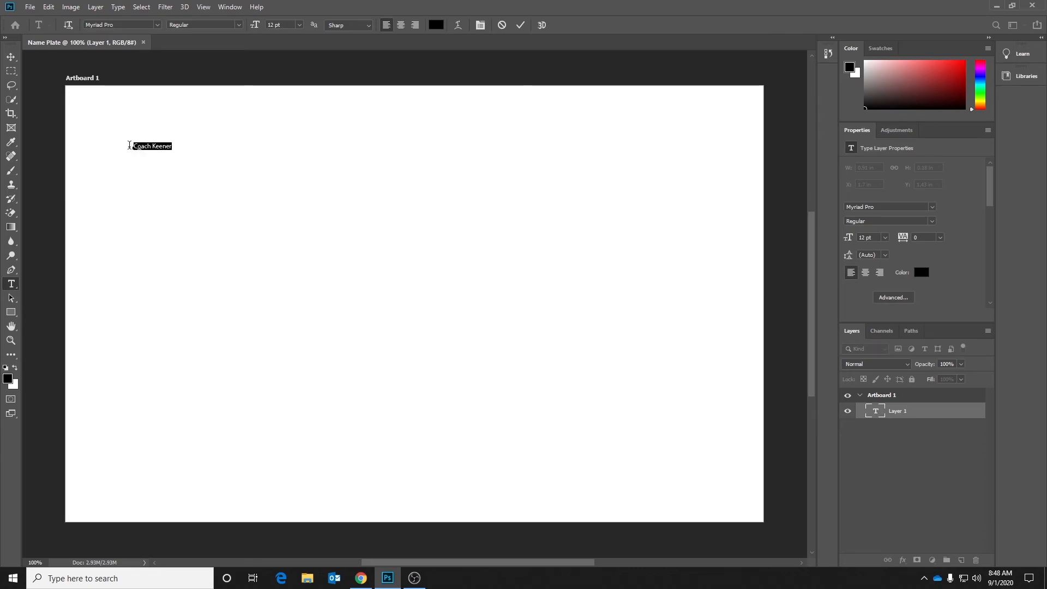
pyautogui.click(156, 26)
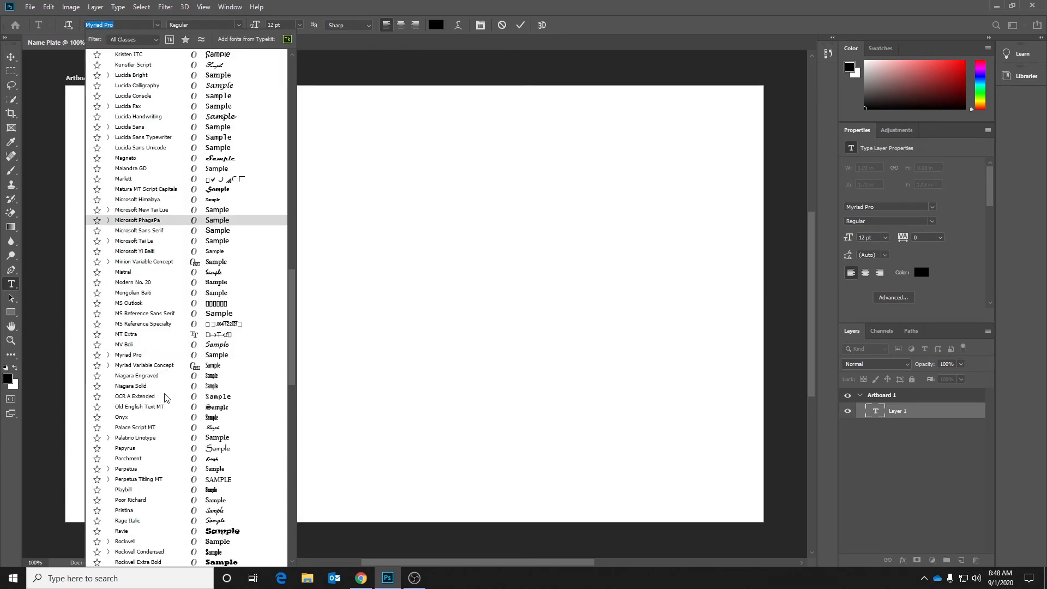
pyautogui.click(157, 417)
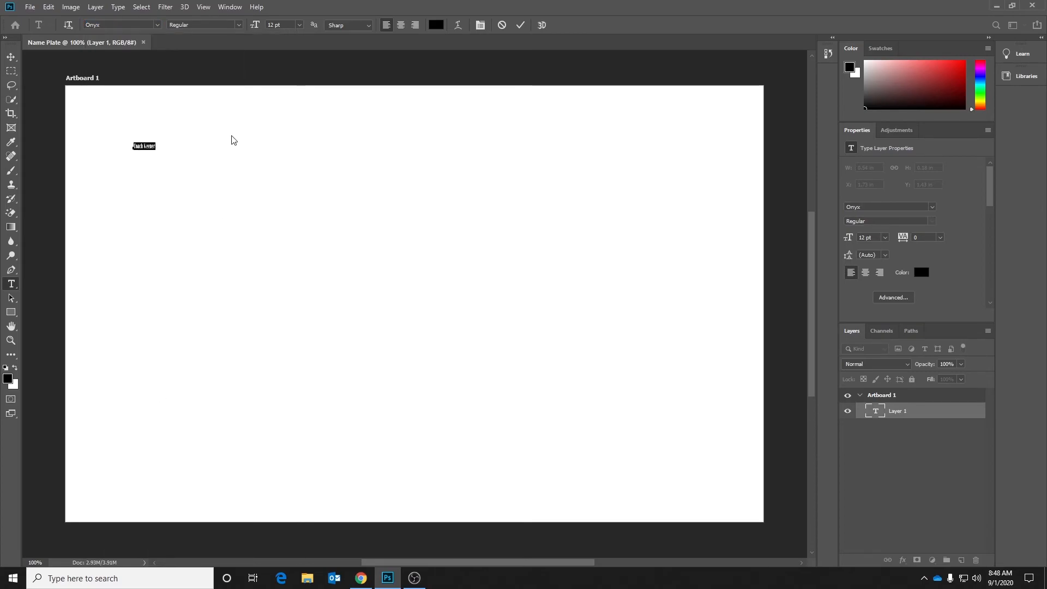
pyautogui.click(300, 25)
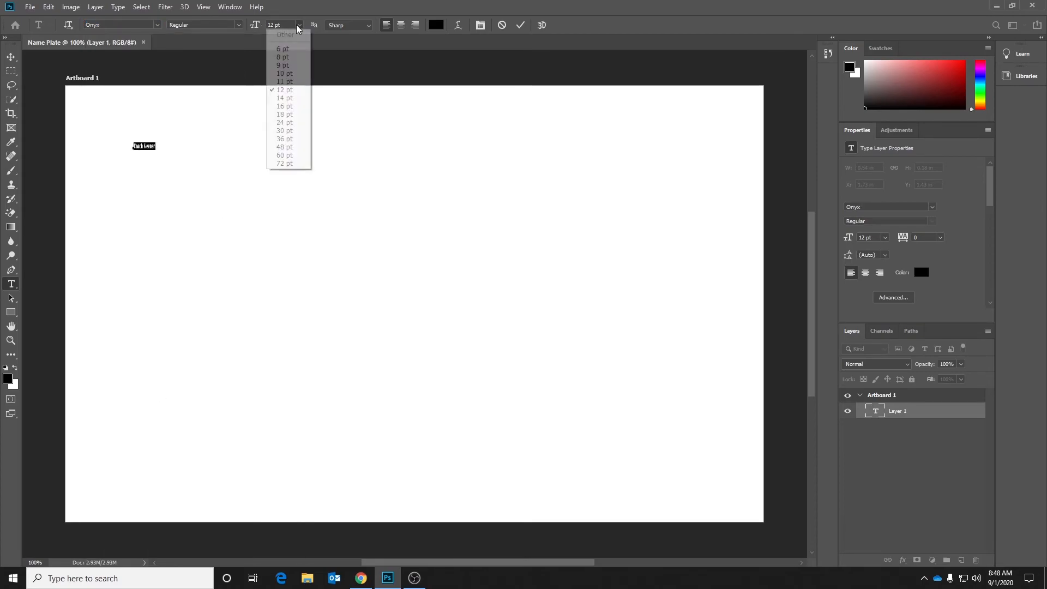
pyautogui.click(299, 165)
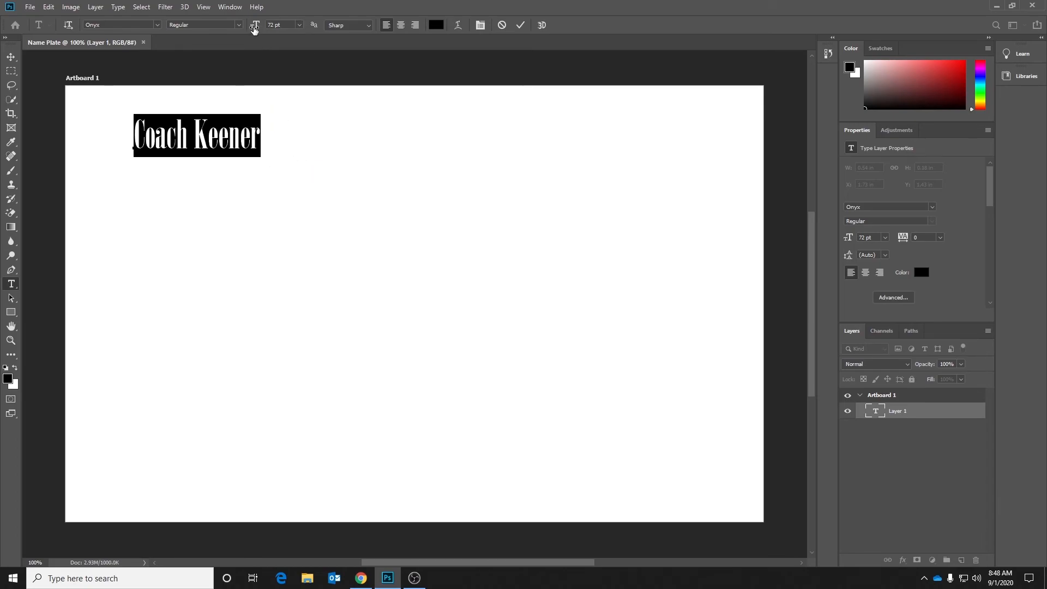
pyautogui.moveTo(254, 29); pyautogui.dragTo(297, 31)
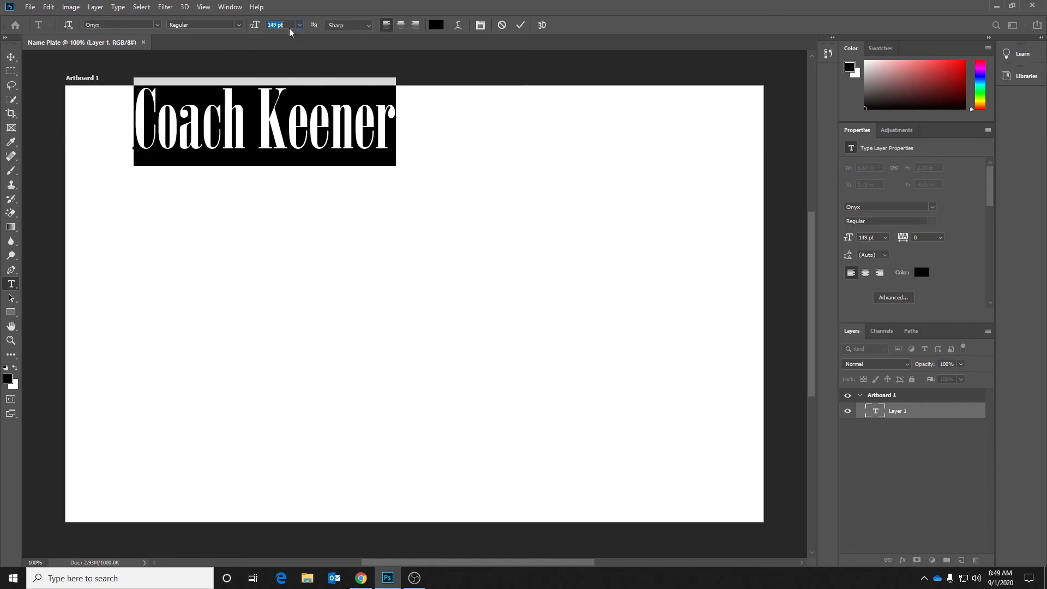
pyautogui.click(12, 58)
pyautogui.moveTo(298, 124); pyautogui.dragTo(279, 191)
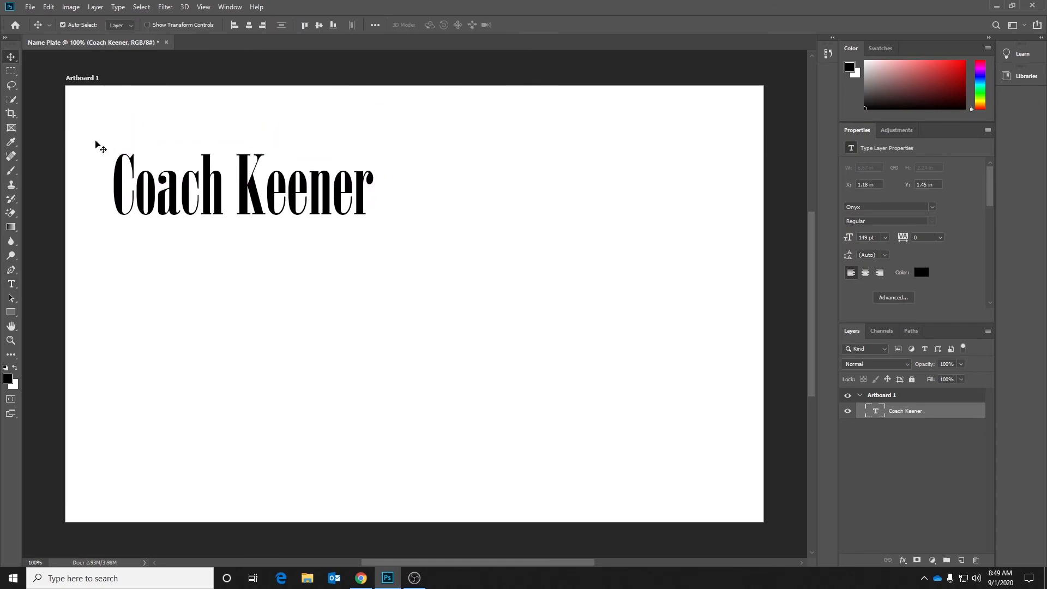
# - Change the name text's color to lime green #29ec0f
pyautogui.click(11, 284)
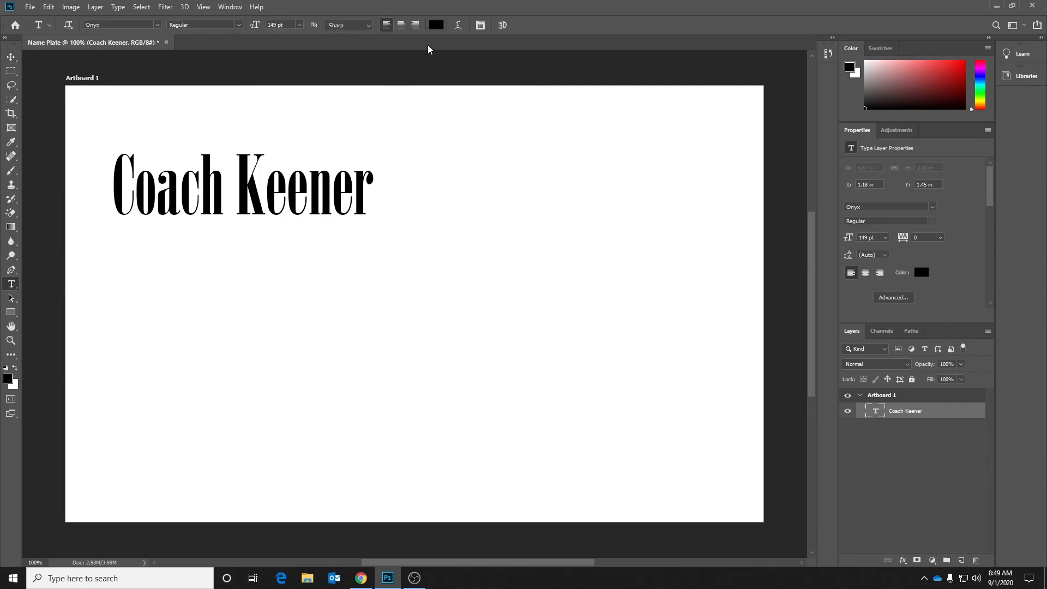
pyautogui.click(435, 25)
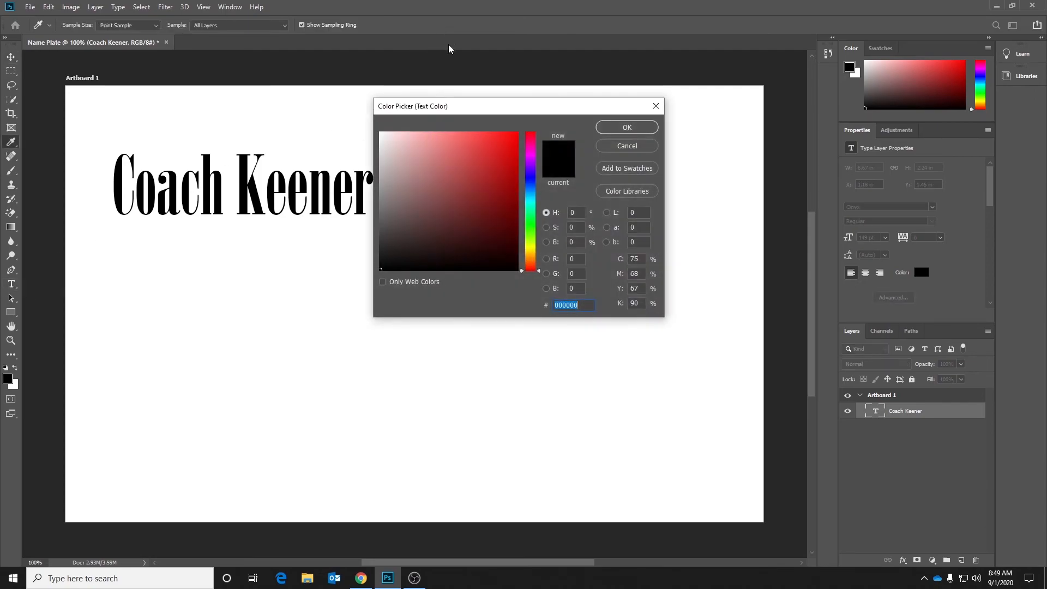
pyautogui.click(529, 227)
pyautogui.click(510, 142)
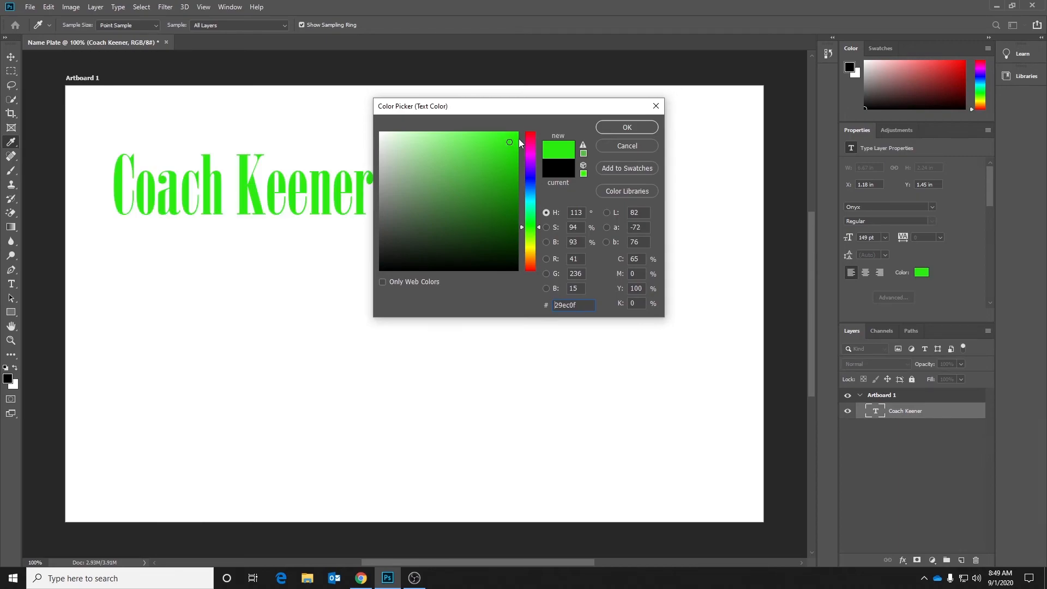
pyautogui.click(627, 127)
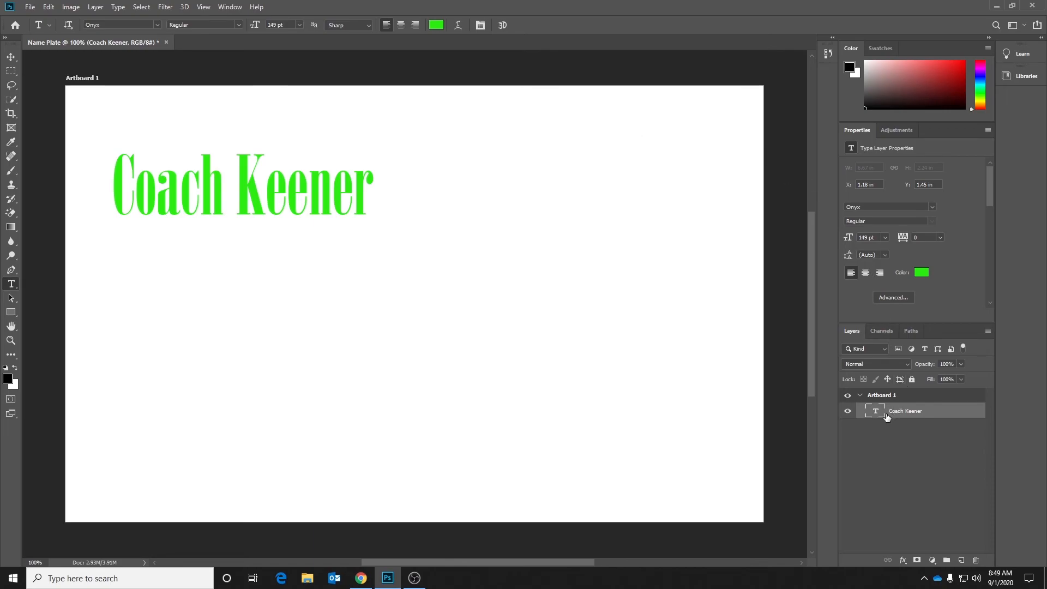
# - Rename the text layer by adding Lime to the end of its existing name
pyautogui.doubleClick(926, 412)
pyautogui.press('Right')
pyautogui.write('Lime')
pyautogui.press('Return')
# - Add a Stroke layer effect to the name text with size 6 px and position Outside
pyautogui.doubleClick(958, 413)
pyautogui.moveTo(513, 94); pyautogui.dragTo(675, 138)
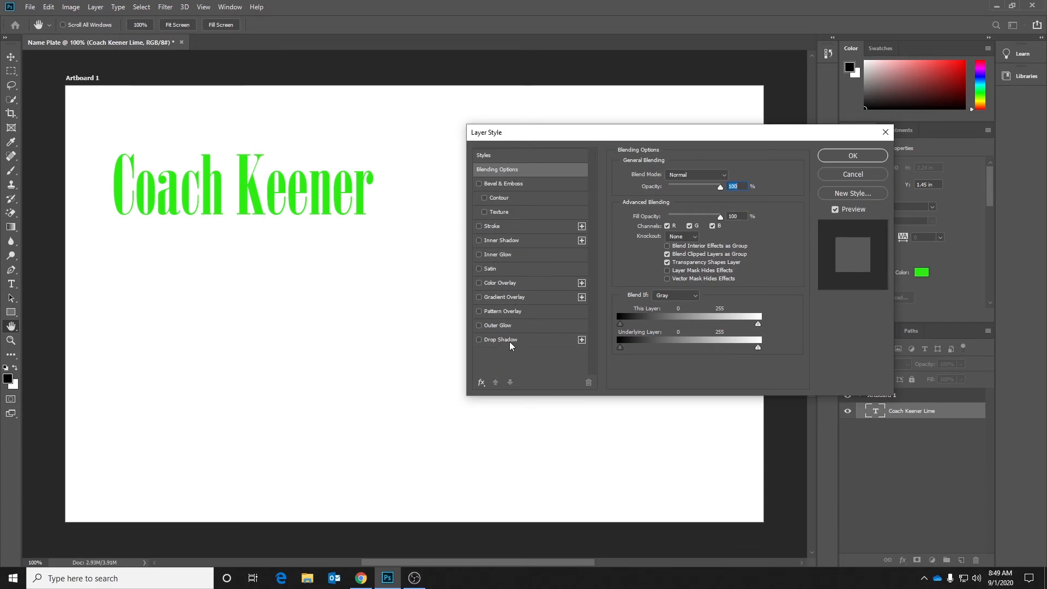
pyautogui.click(493, 227)
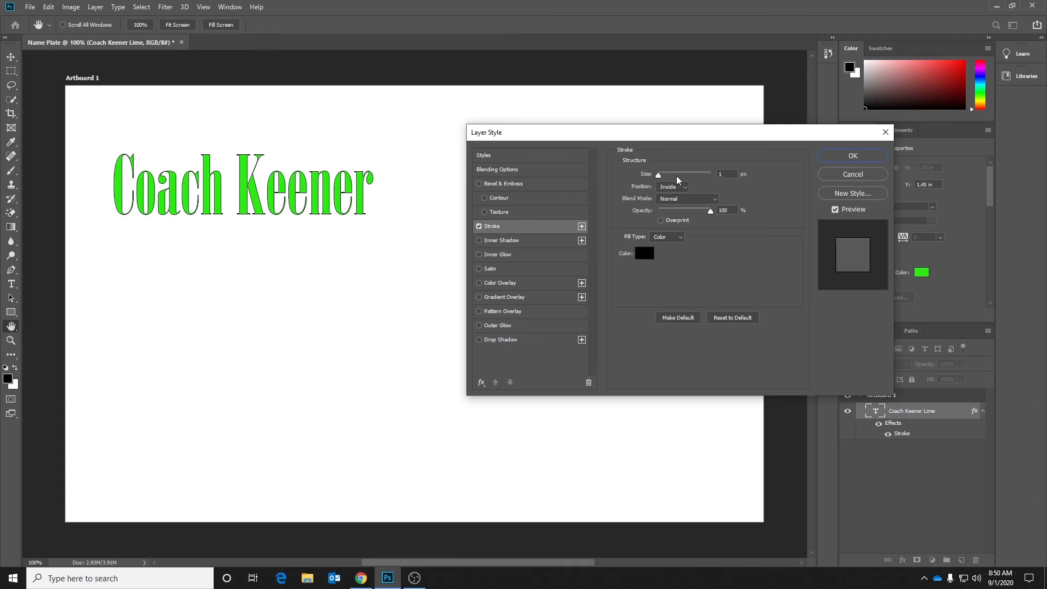
pyautogui.moveTo(659, 174); pyautogui.dragTo(660, 174)
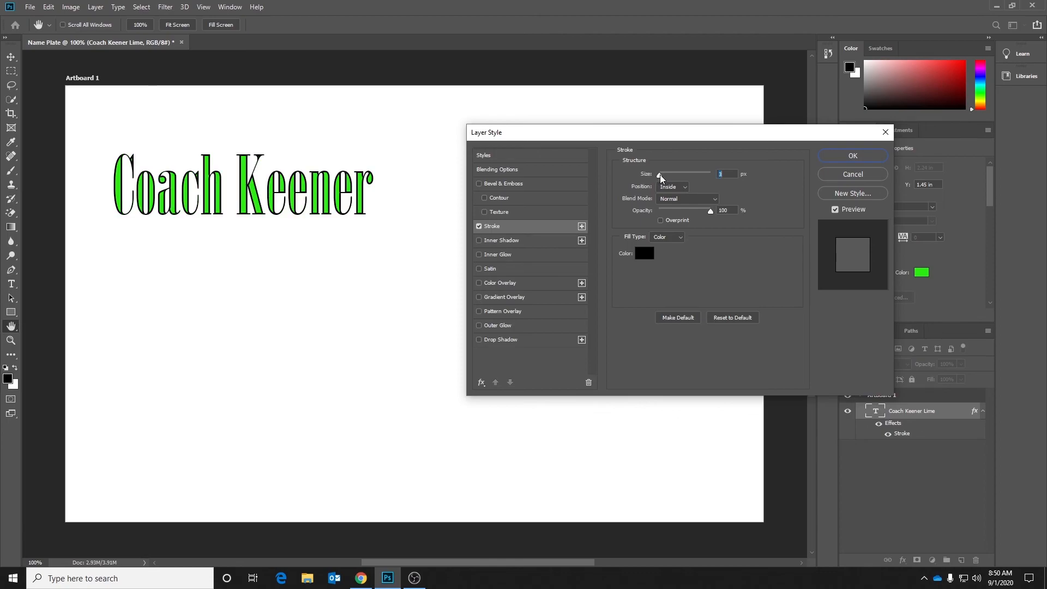
pyautogui.moveTo(660, 175); pyautogui.dragTo(662, 174)
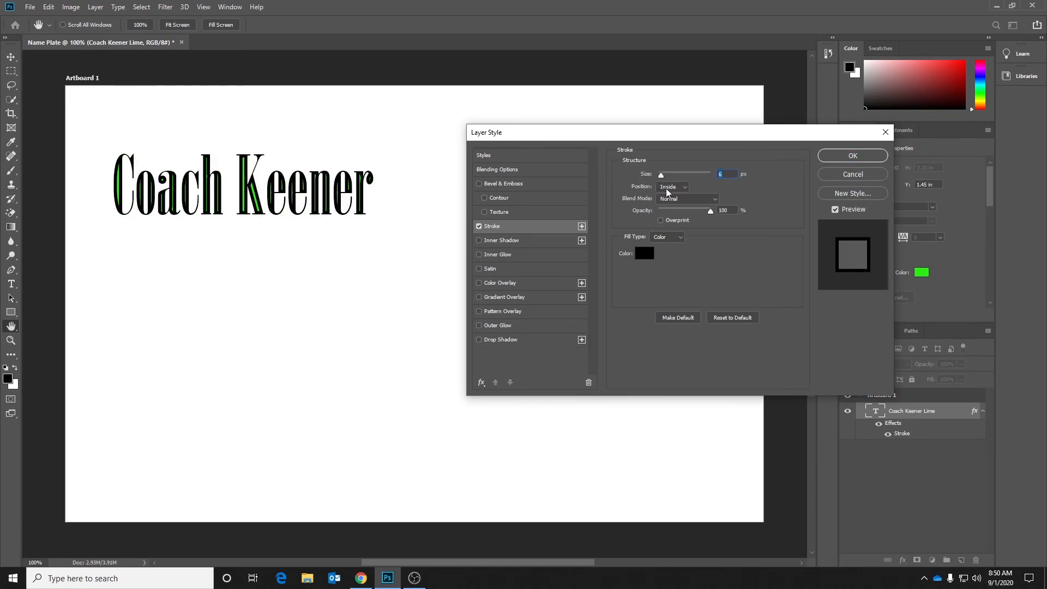
pyautogui.click(686, 186)
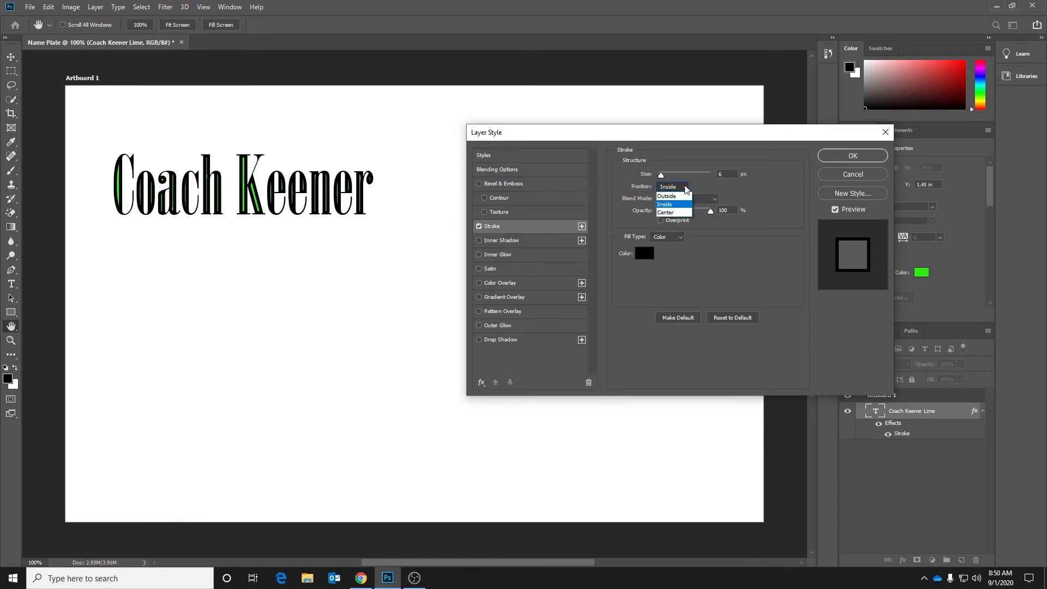
pyautogui.click(679, 196)
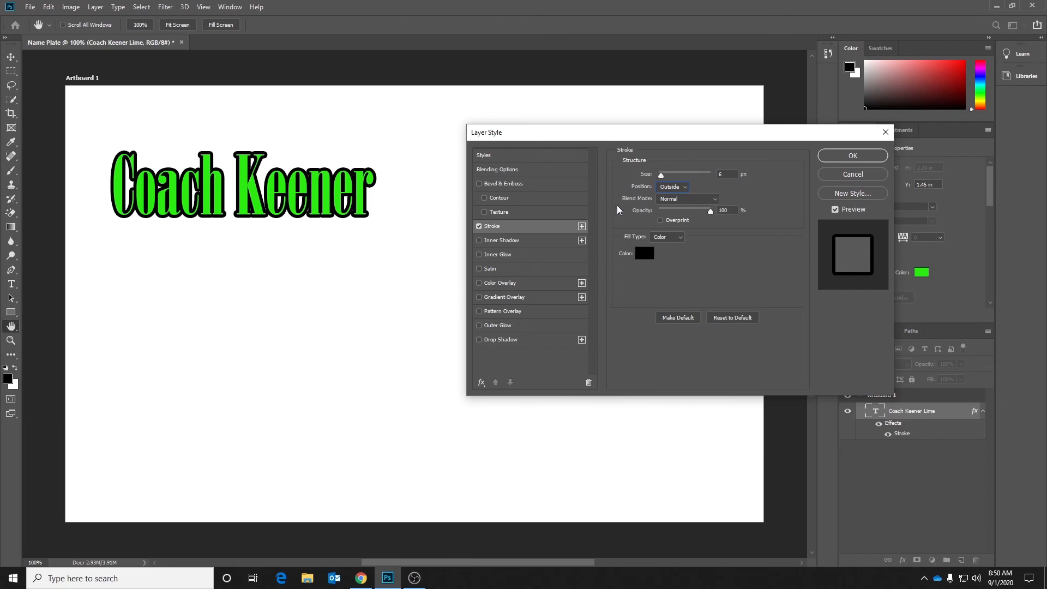
# - Set the stroke color of the name text to dark blue #030063
pyautogui.click(645, 253)
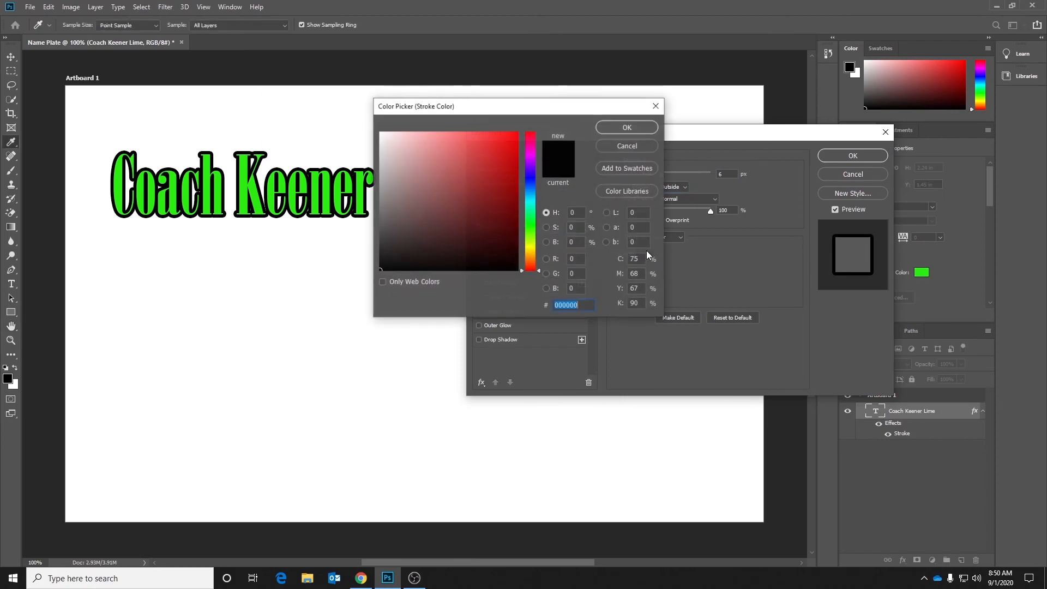
pyautogui.click(531, 178)
pyautogui.moveTo(519, 178); pyautogui.dragTo(549, 112)
pyautogui.click(517, 216)
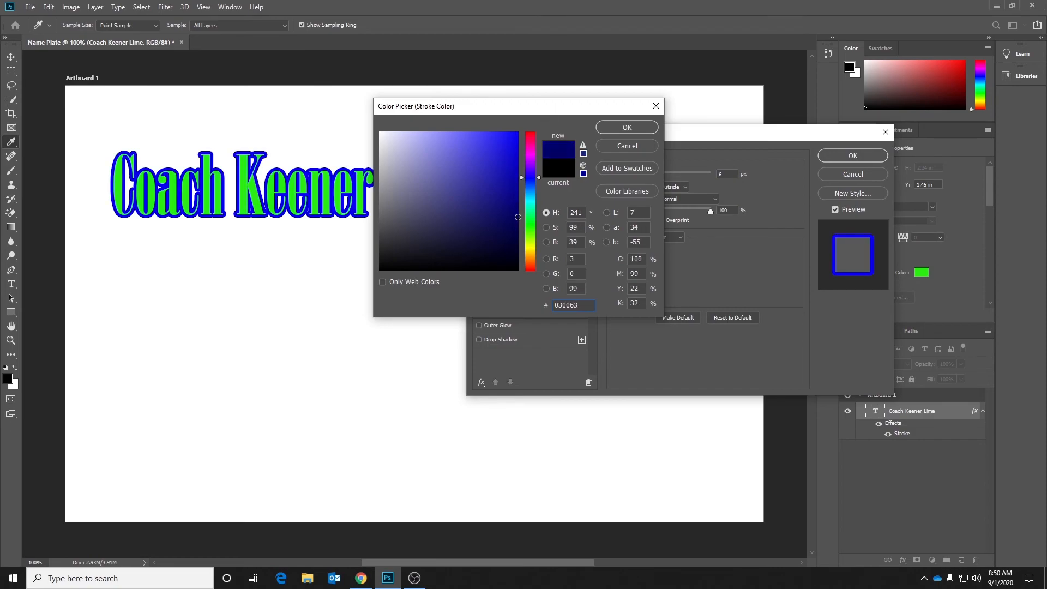
pyautogui.click(638, 126)
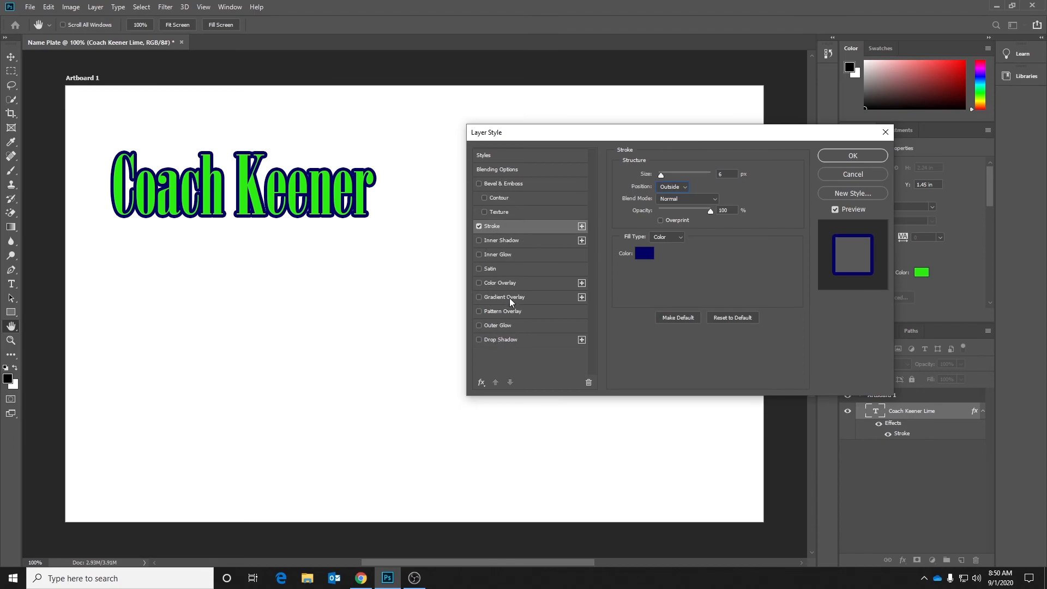
# - Add a Drop Shadow to the name text with opacity 52%, angle -20°, distance 13 px, spread 5% and size 9 px
pyautogui.click(499, 339)
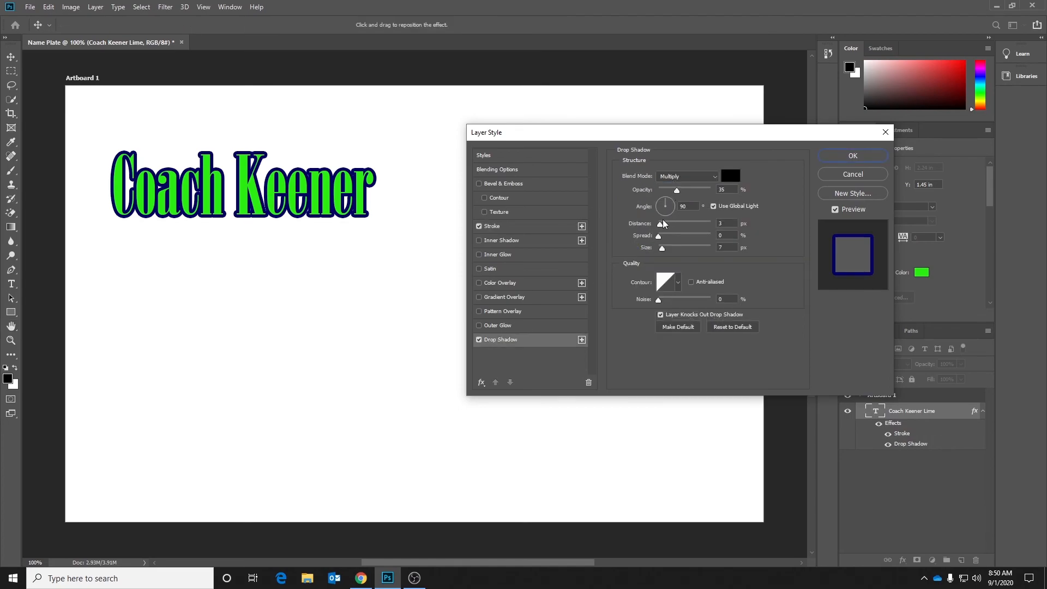
pyautogui.moveTo(661, 226); pyautogui.dragTo(662, 238)
pyautogui.moveTo(677, 191); pyautogui.dragTo(686, 191)
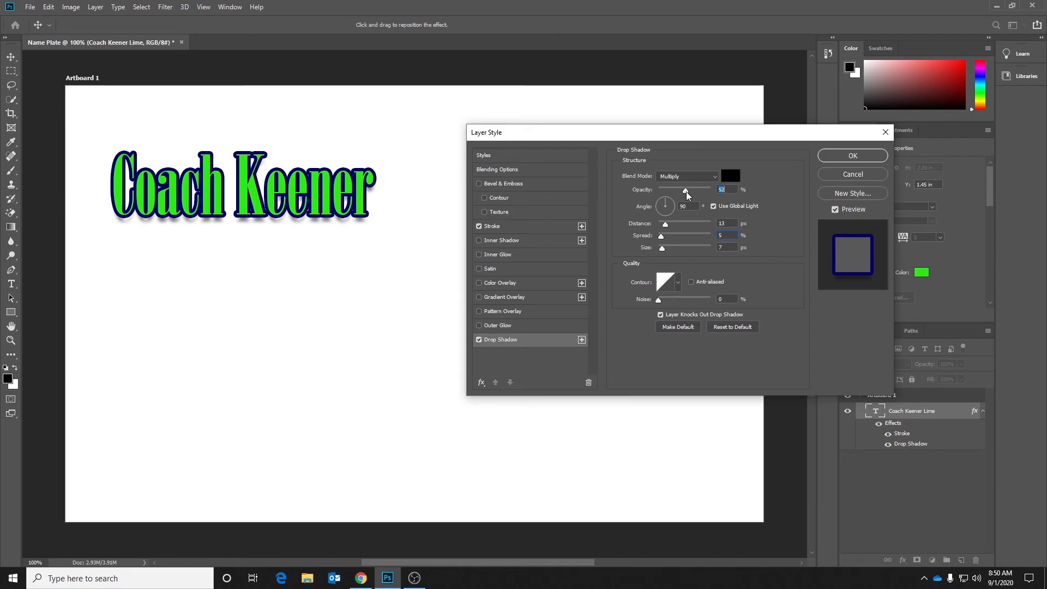
pyautogui.moveTo(663, 248); pyautogui.dragTo(663, 248)
pyautogui.moveTo(670, 207)
pyautogui.mouseDown()
pyautogui.moveTo(669, 219)
pyautogui.moveTo(675, 211)
pyautogui.mouseUp()
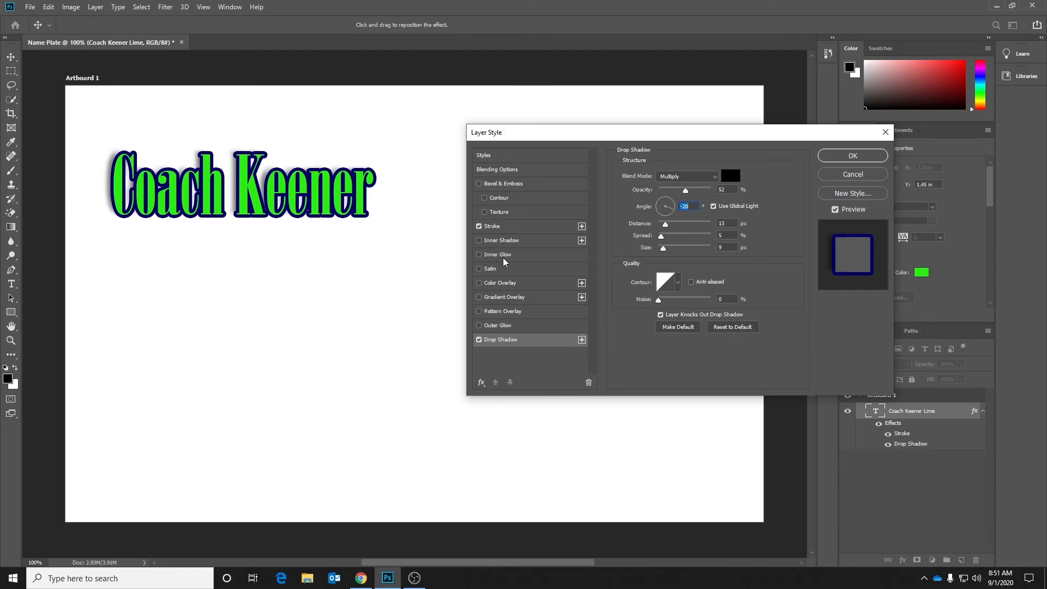
# - Add a Pattern Overlay with the diagonal line pattern at 100% opacity and scale to the name text, and apply the layer style
pyautogui.click(501, 312)
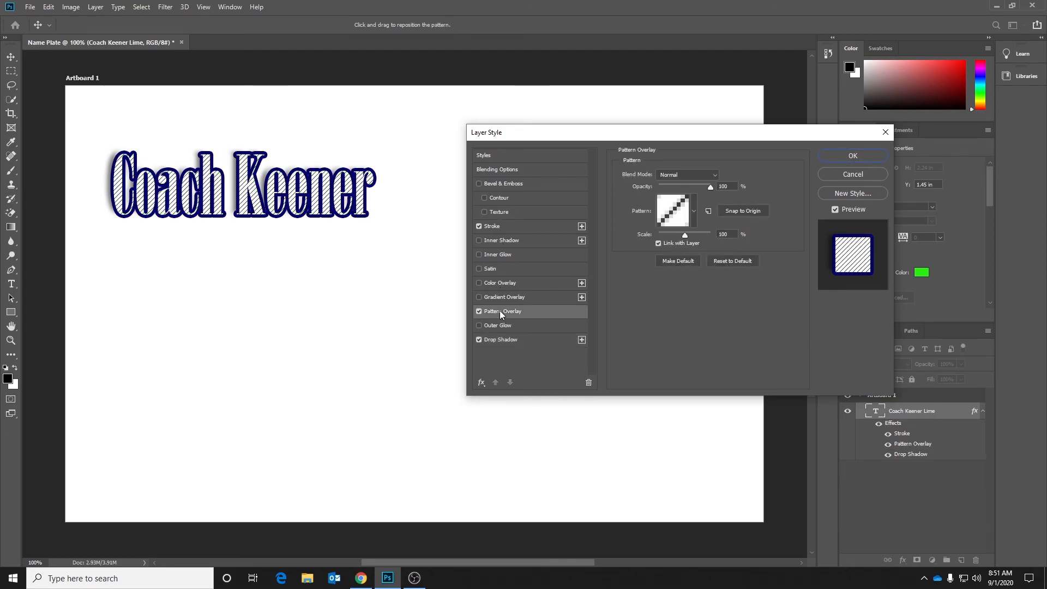
pyautogui.click(693, 211)
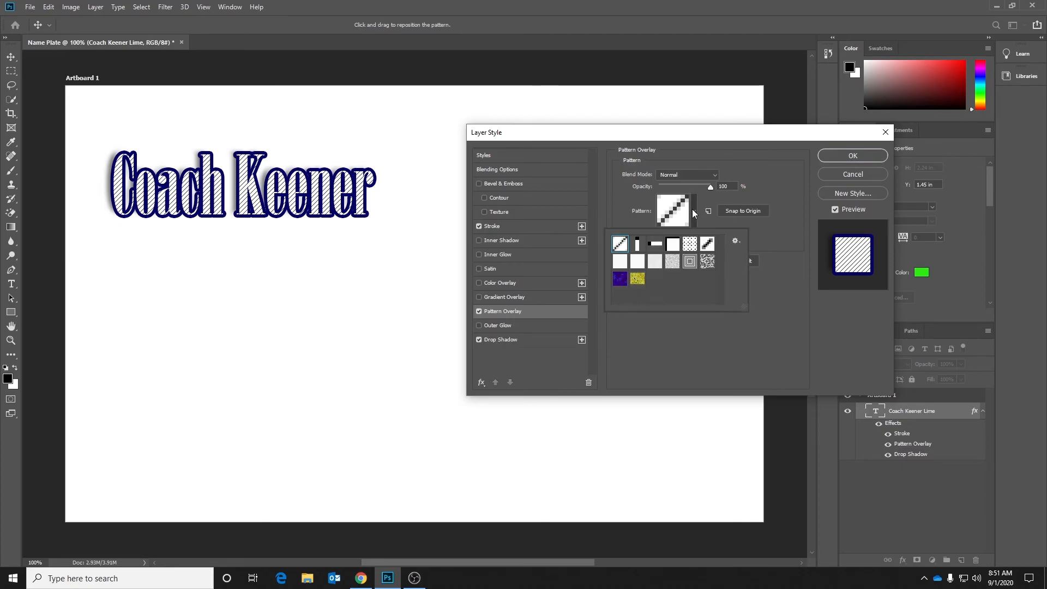
pyautogui.click(735, 241)
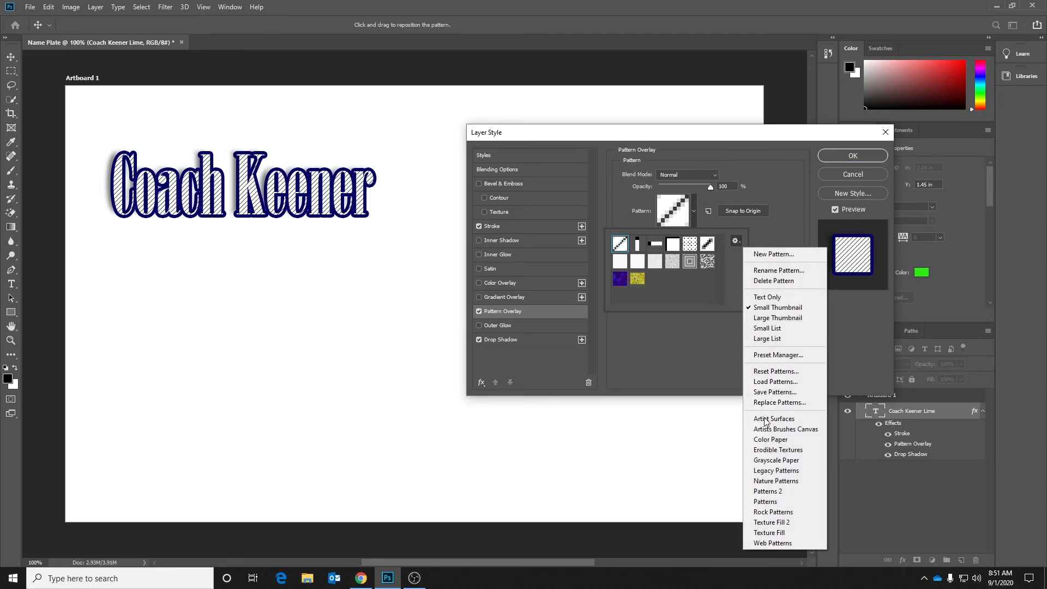
pyautogui.click(764, 191)
pyautogui.click(694, 210)
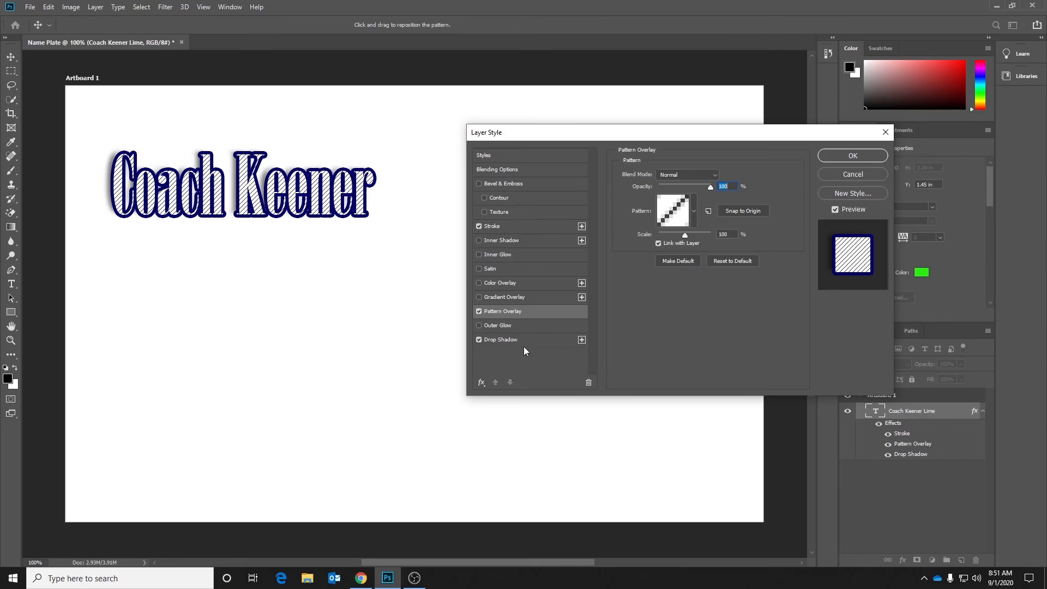
pyautogui.click(479, 311)
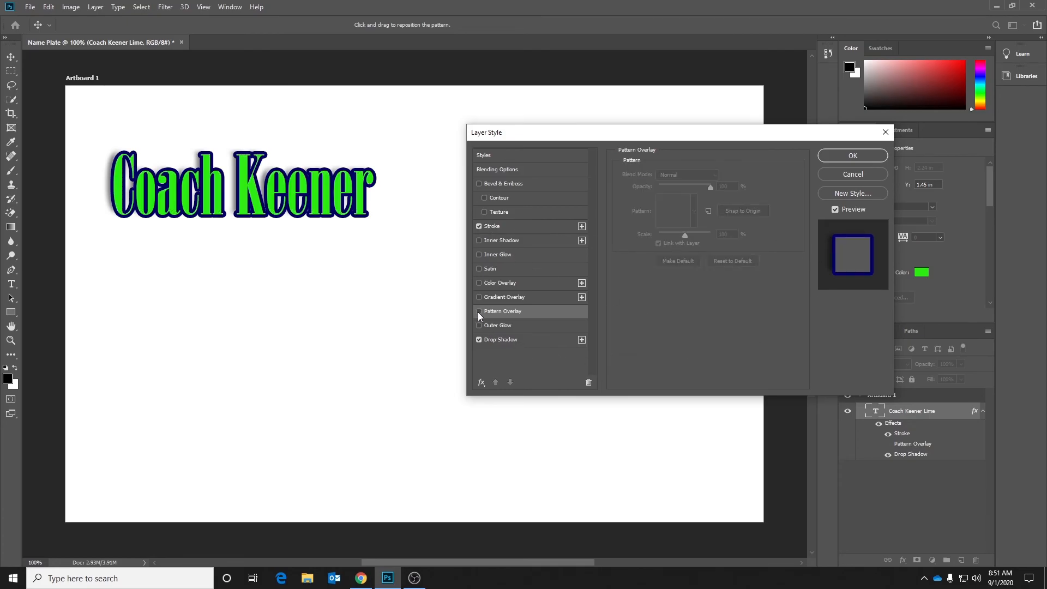
pyautogui.click(479, 312)
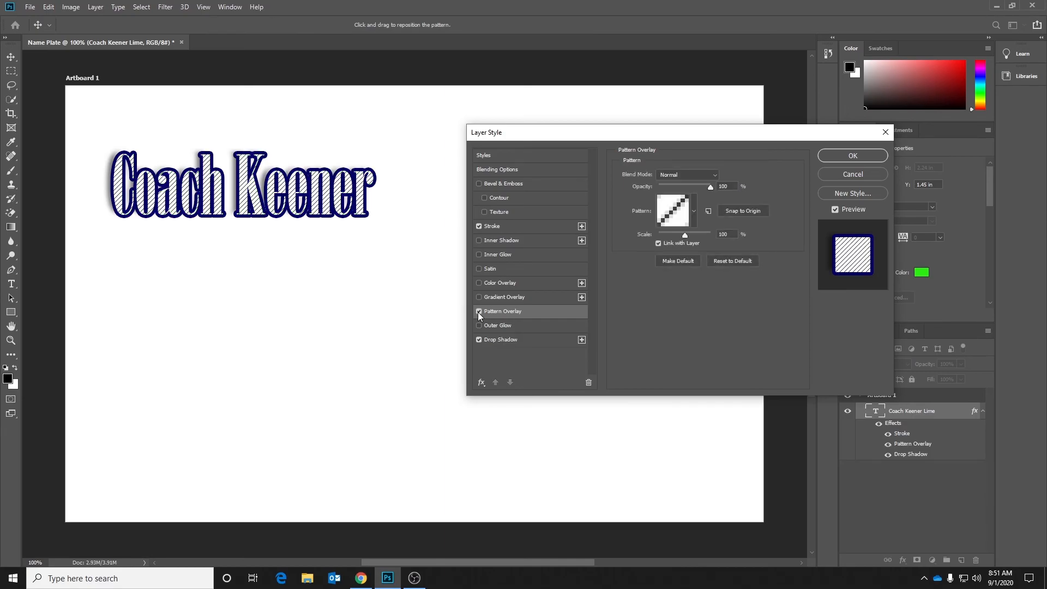
pyautogui.click(852, 156)
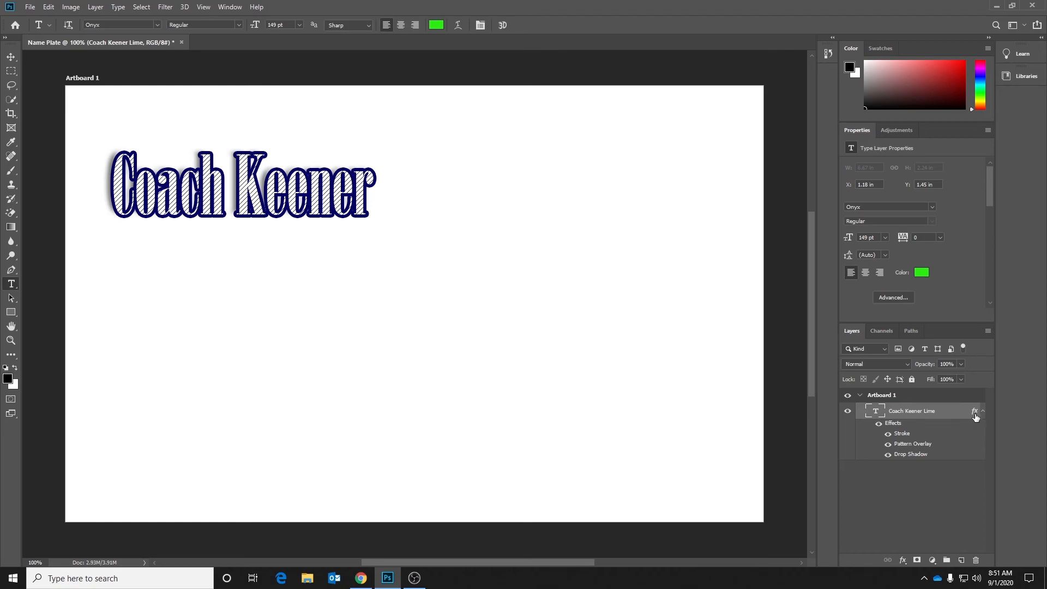
# - Compare the name text with all effects, the Stroke and the Pattern Overlay each hidden and shown again
pyautogui.click(879, 425)
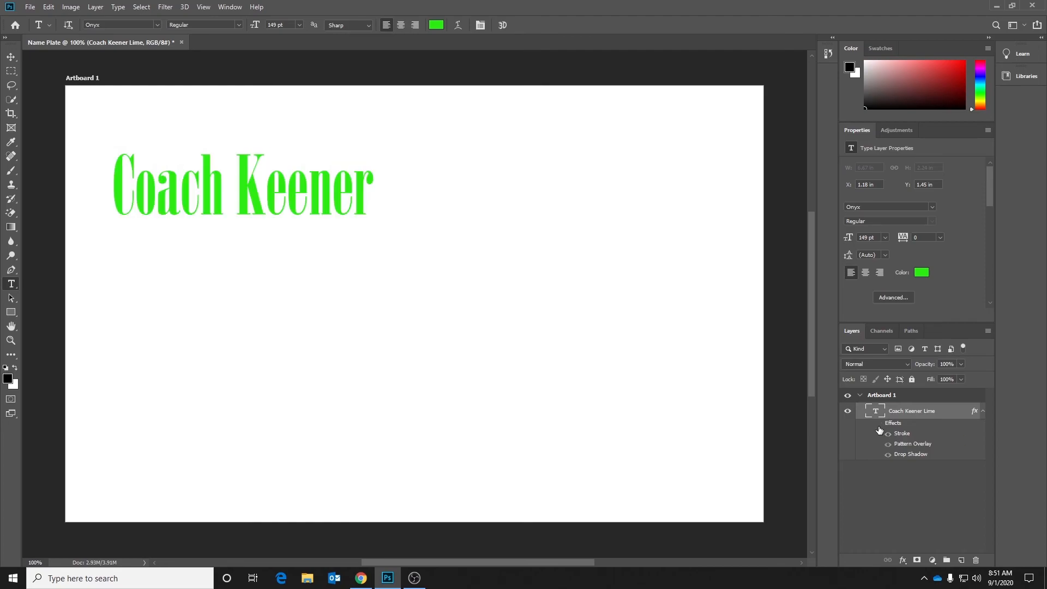
pyautogui.click(879, 426)
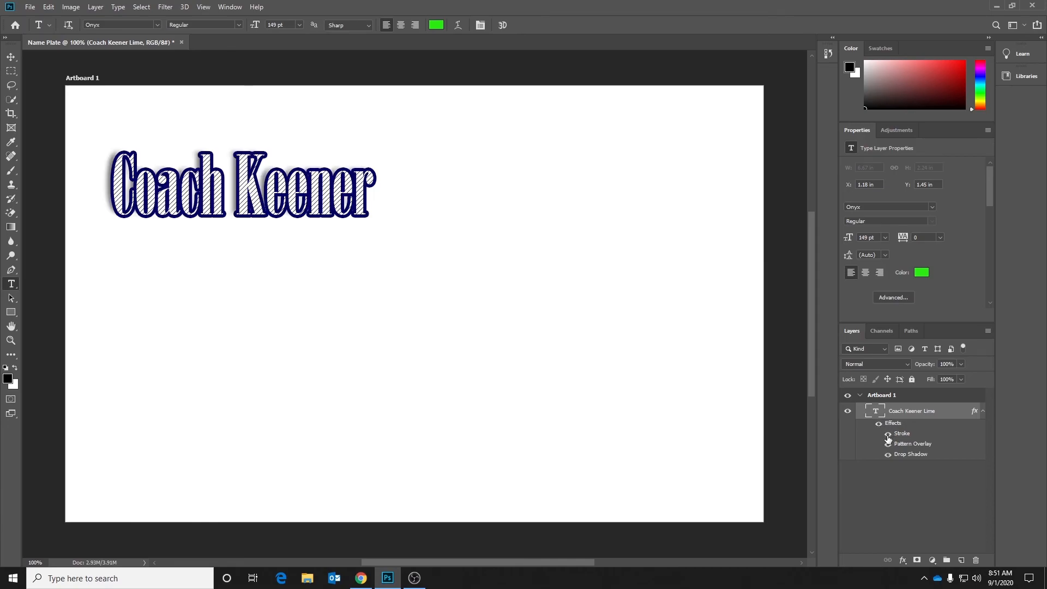
pyautogui.click(888, 434)
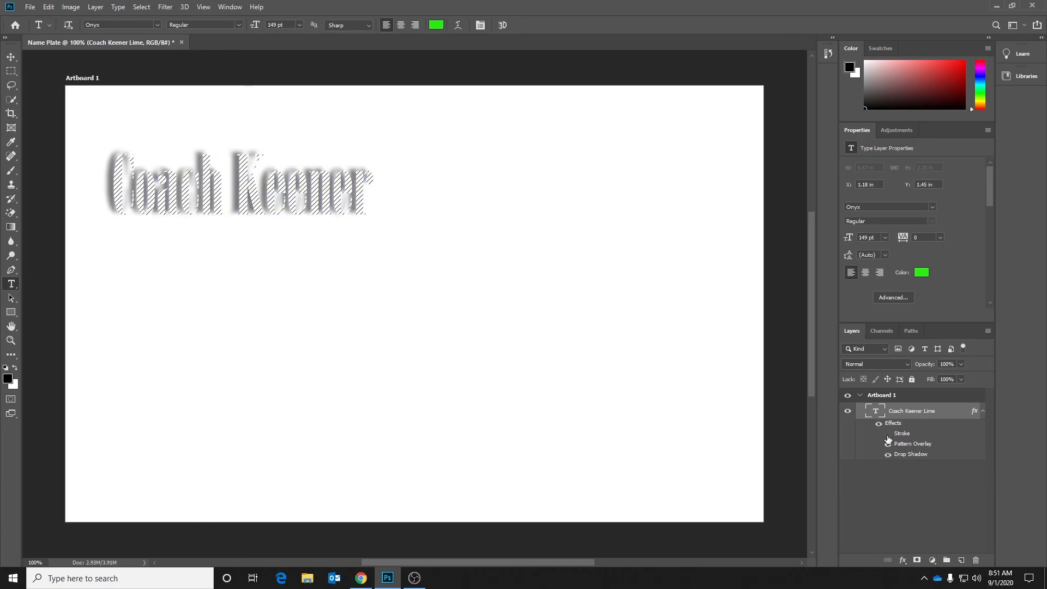
pyautogui.click(889, 434)
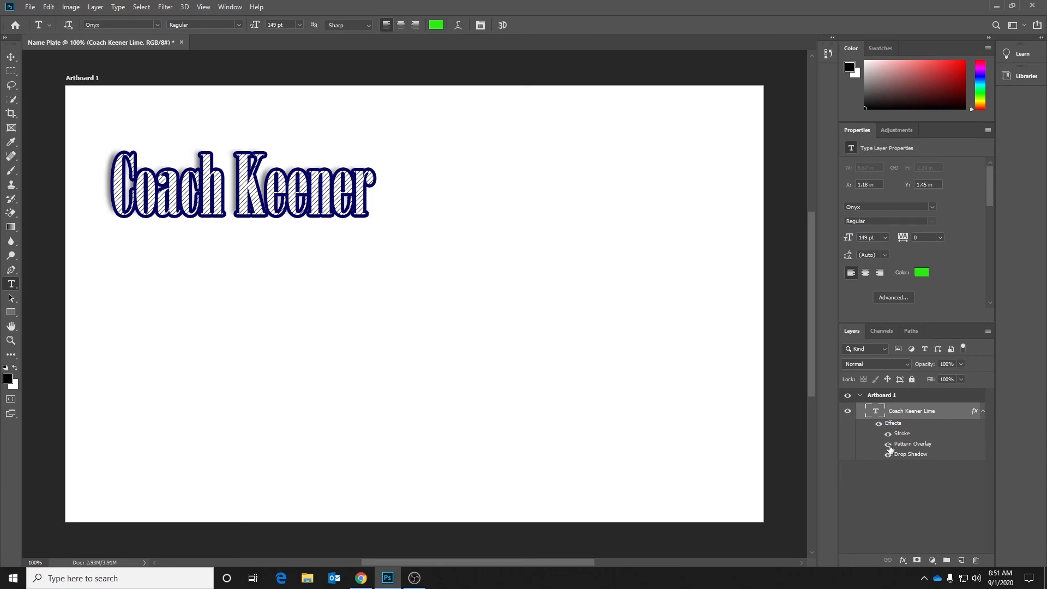
pyautogui.click(889, 445)
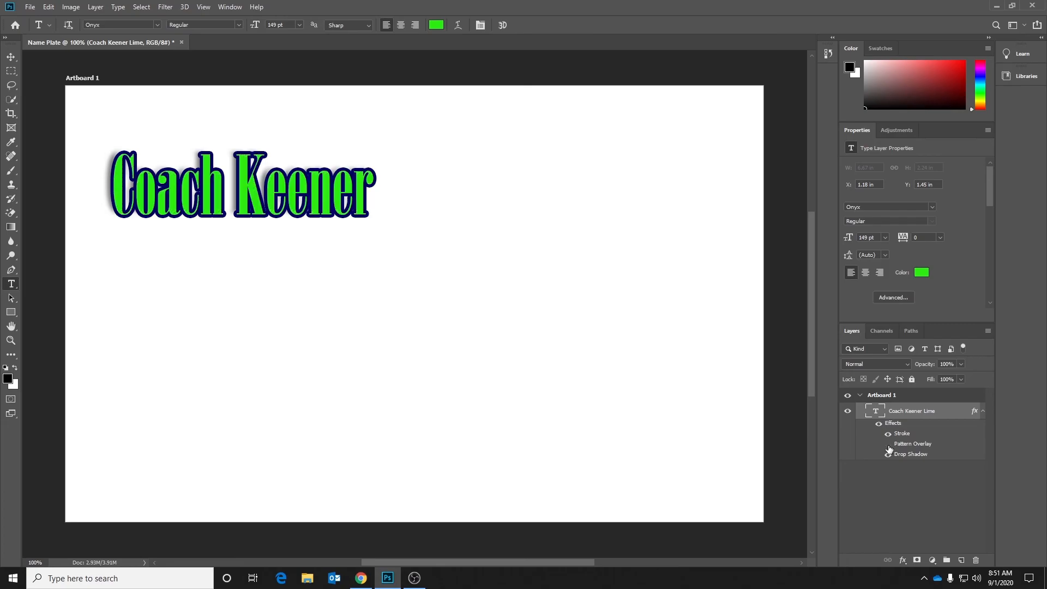
pyautogui.click(889, 445)
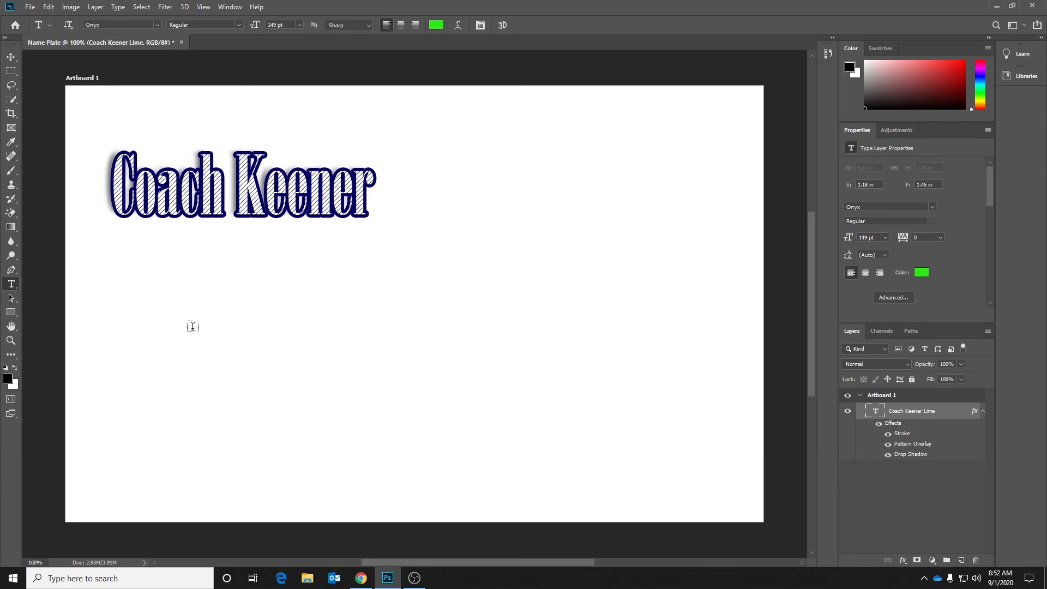
# - Add a second text box about 9.9 by 3.3 in below the styled name and enter the same name in it
pyautogui.moveTo(192, 326); pyautogui.dragTo(581, 455)
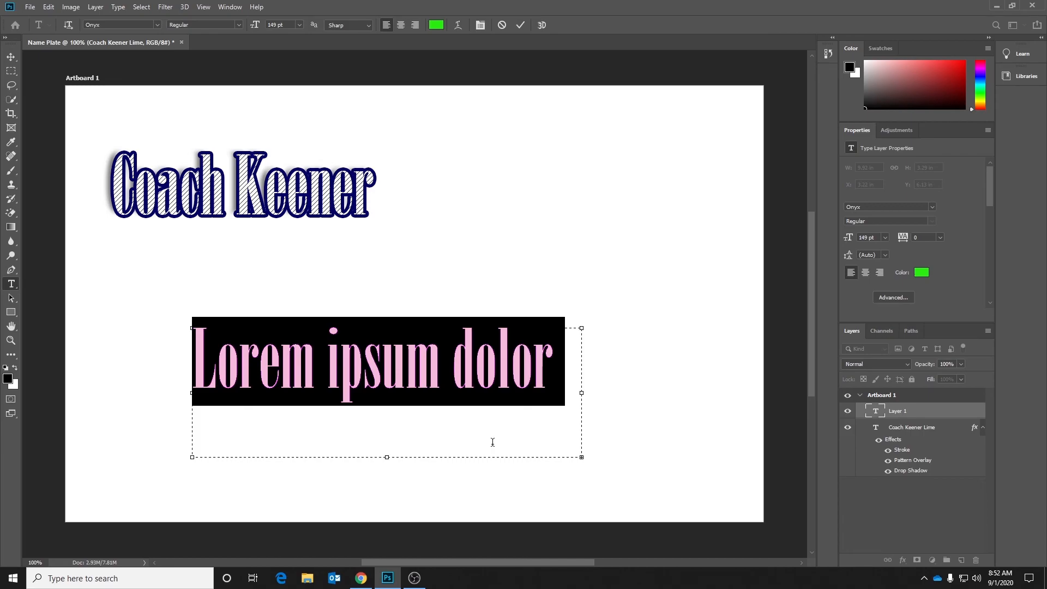
pyautogui.write('Coach ')
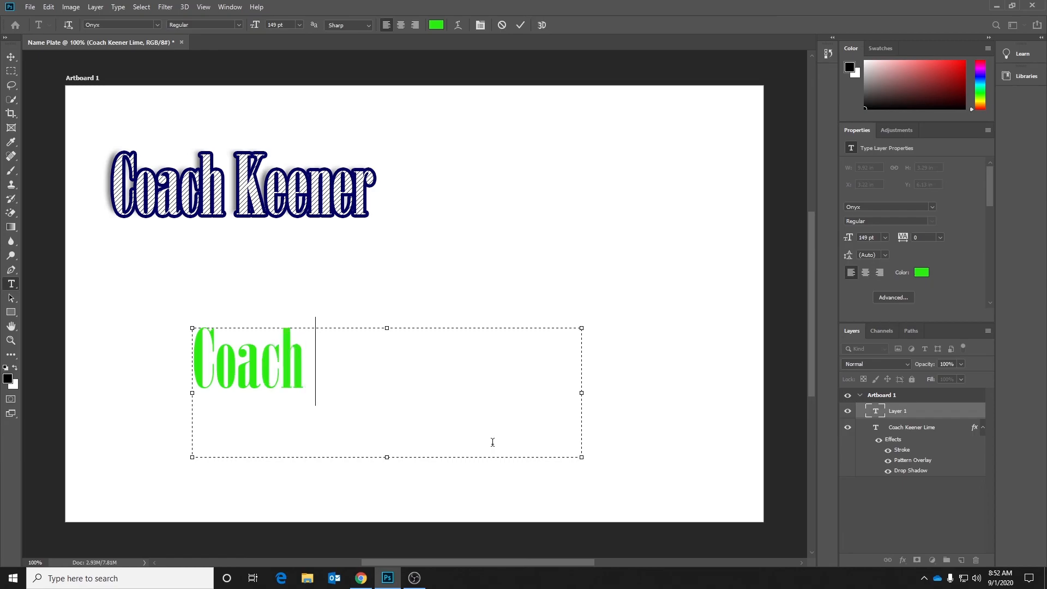
pyautogui.write('Keener')
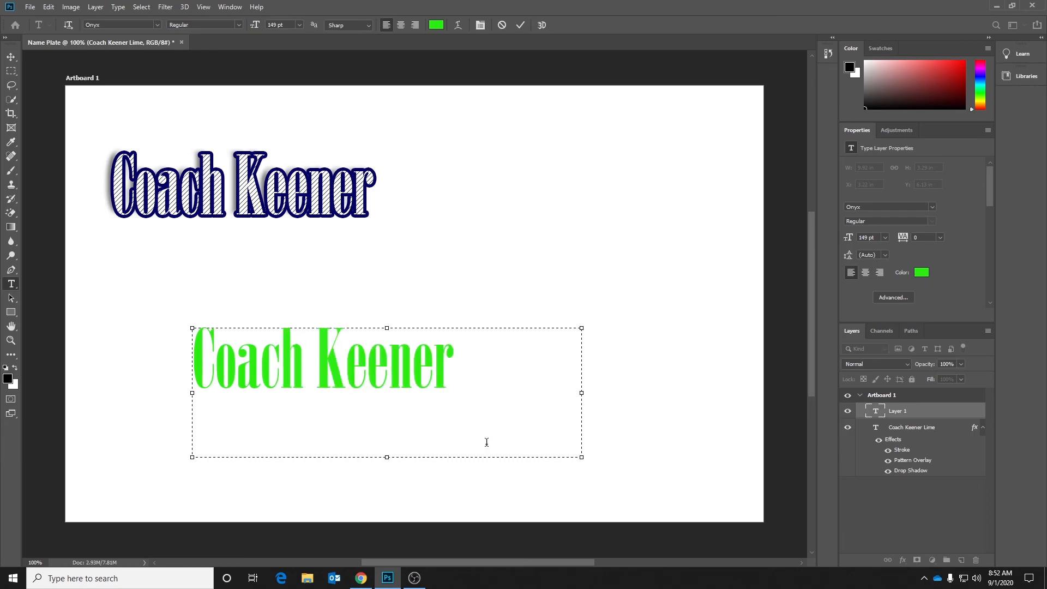
# - Change the font of the whole second name text to Edwardian Script ITC
pyautogui.moveTo(457, 377); pyautogui.dragTo(164, 337)
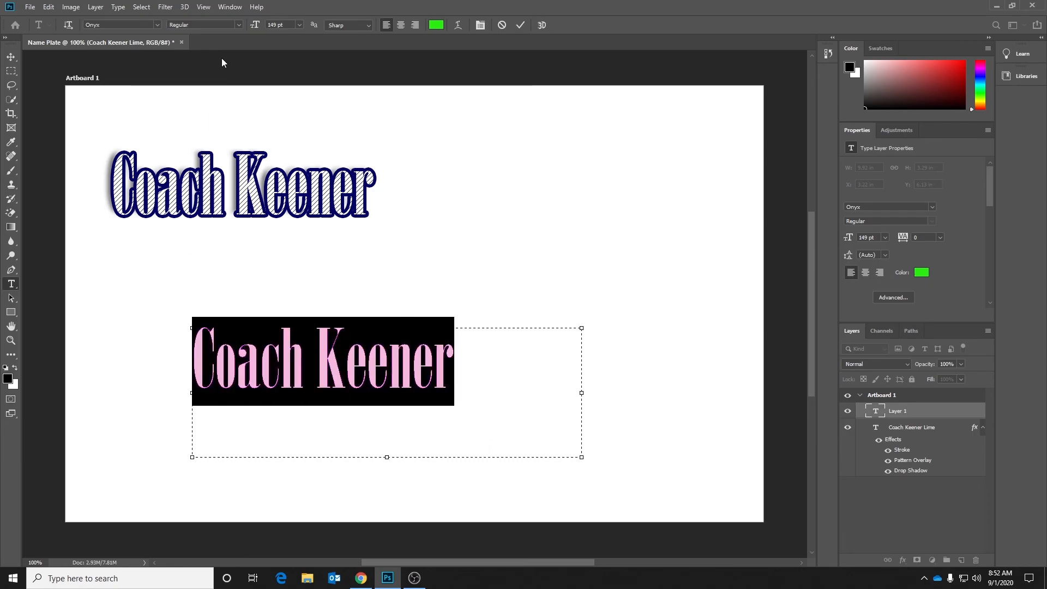
pyautogui.click(156, 25)
pyautogui.scroll(15, 175, 349)
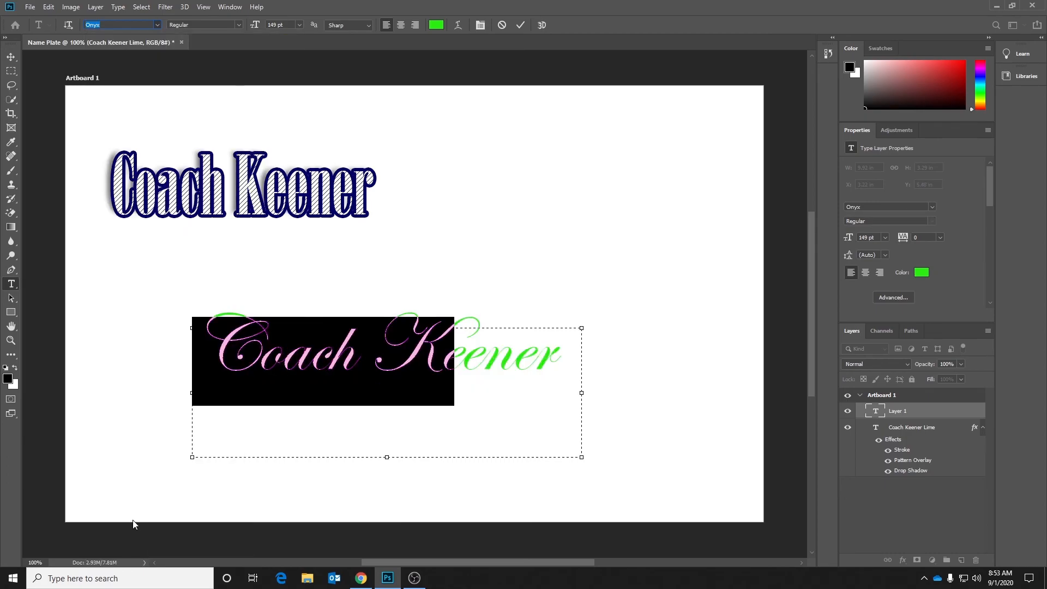
pyautogui.click(134, 521)
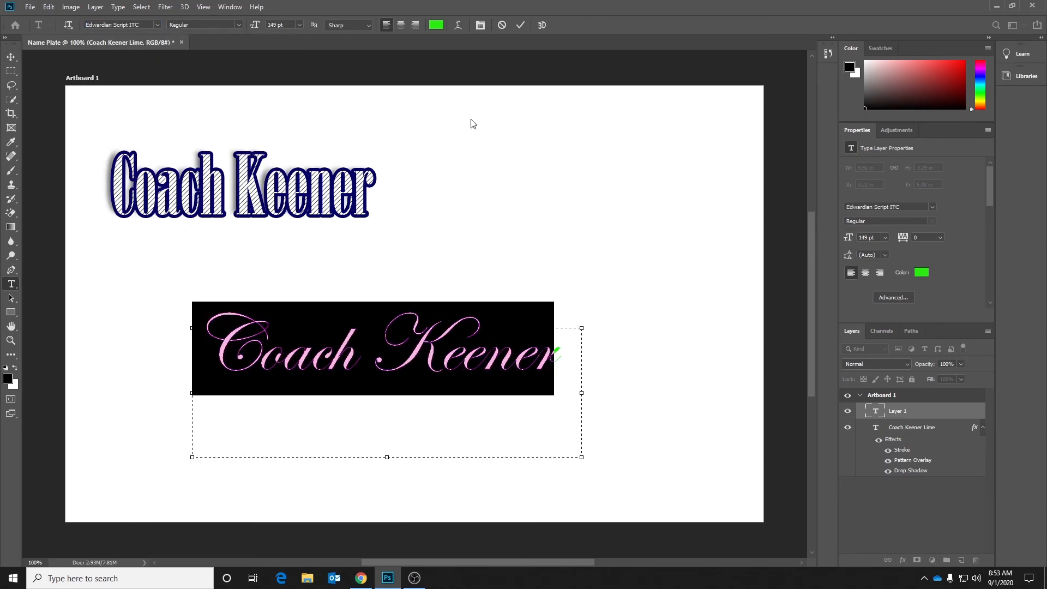
# - Change the color of the second name text to crimson #c81f3b
pyautogui.click(440, 25)
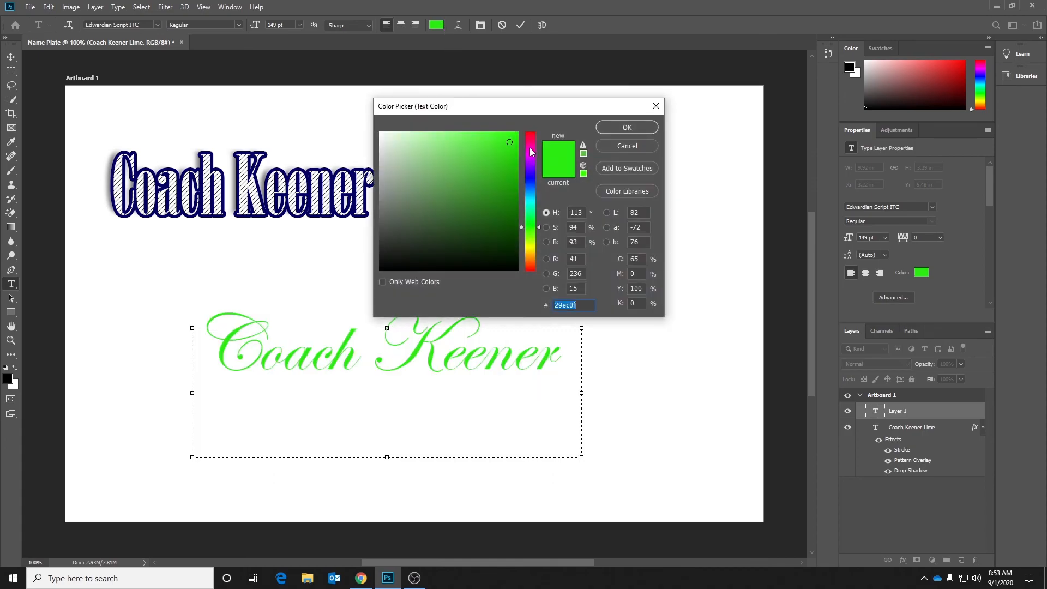
pyautogui.click(528, 136)
pyautogui.moveTo(510, 142)
pyautogui.mouseDown()
pyautogui.moveTo(515, 188)
pyautogui.moveTo(504, 175)
pyautogui.moveTo(499, 234)
pyautogui.moveTo(463, 180)
pyautogui.moveTo(480, 147)
pyautogui.moveTo(497, 161)
pyautogui.mouseUp()
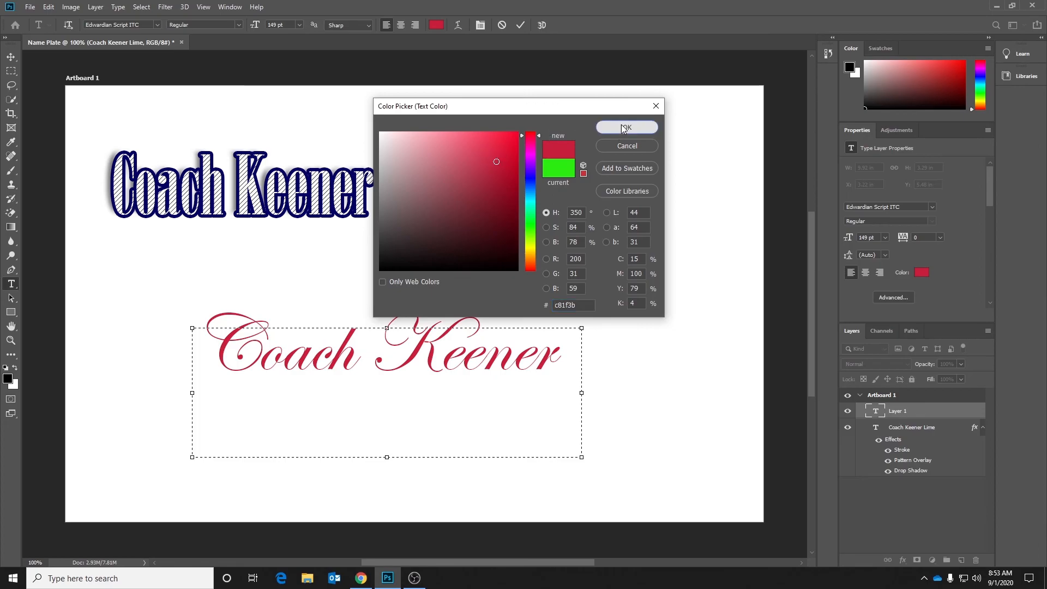
pyautogui.click(623, 127)
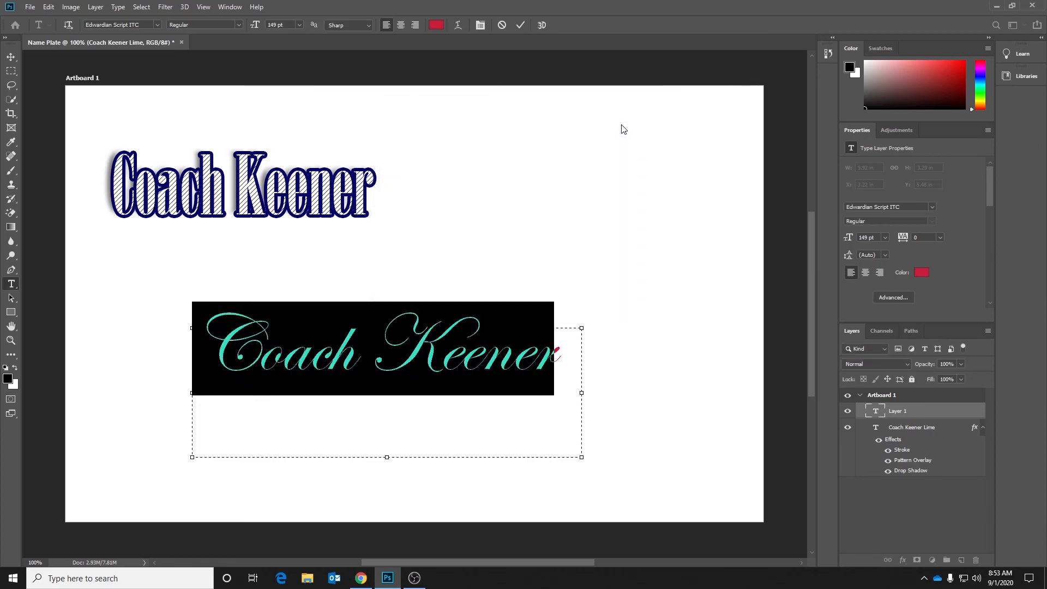
# - Move the script name slightly right and up on the artboard, and free-transform it to about -18° rotation and 99% scale
pyautogui.click(10, 57)
pyautogui.moveTo(312, 364); pyautogui.dragTo(422, 339)
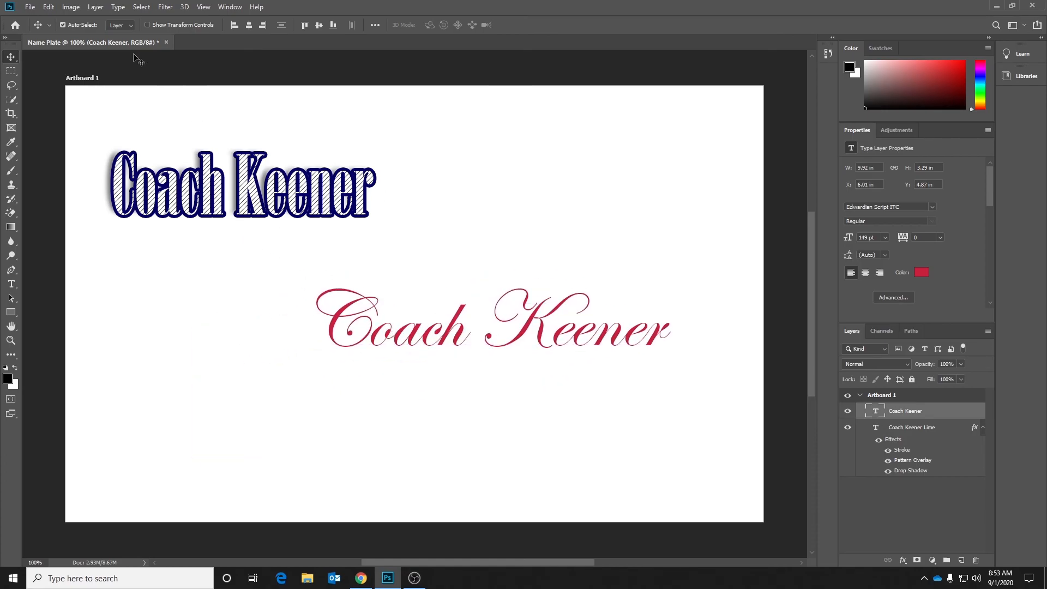
pyautogui.click(48, 7)
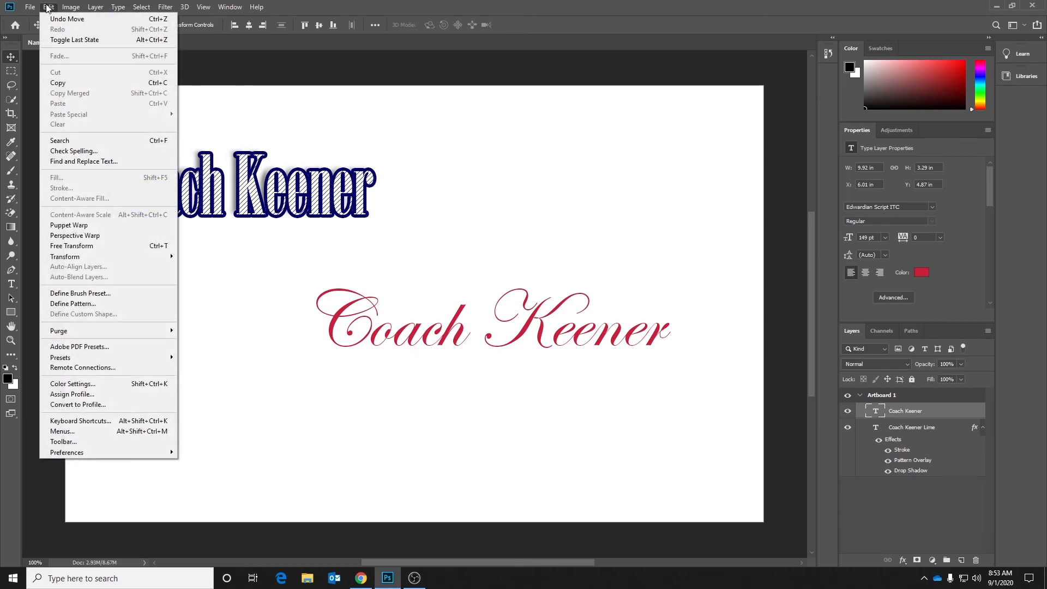
pyautogui.click(90, 247)
pyautogui.moveTo(698, 266); pyautogui.dragTo(673, 195)
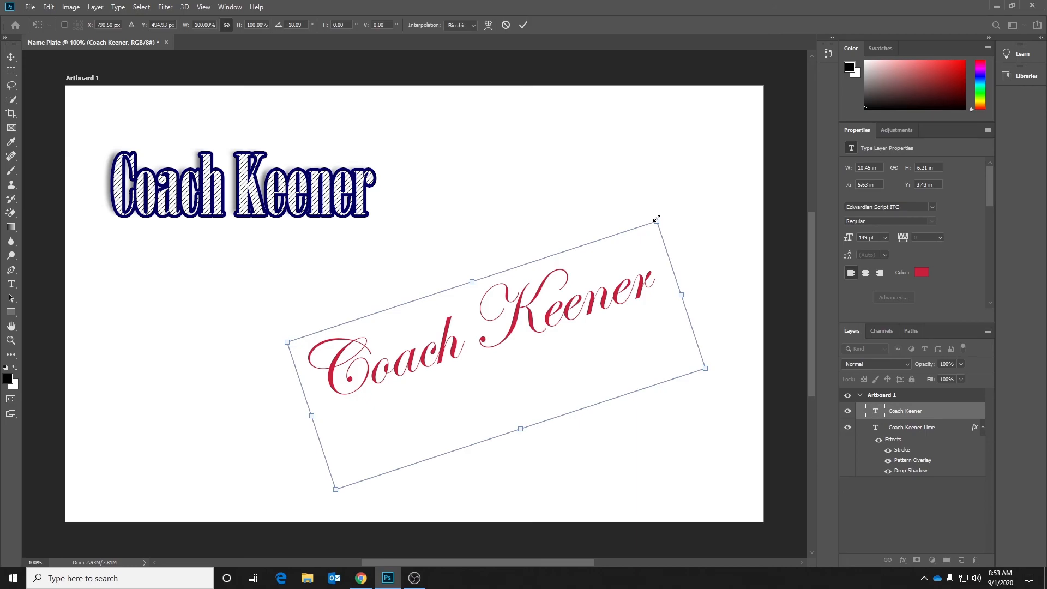
pyautogui.moveTo(657, 219)
pyautogui.mouseDown()
pyautogui.moveTo(629, 240)
pyautogui.moveTo(657, 218)
pyautogui.mouseUp()
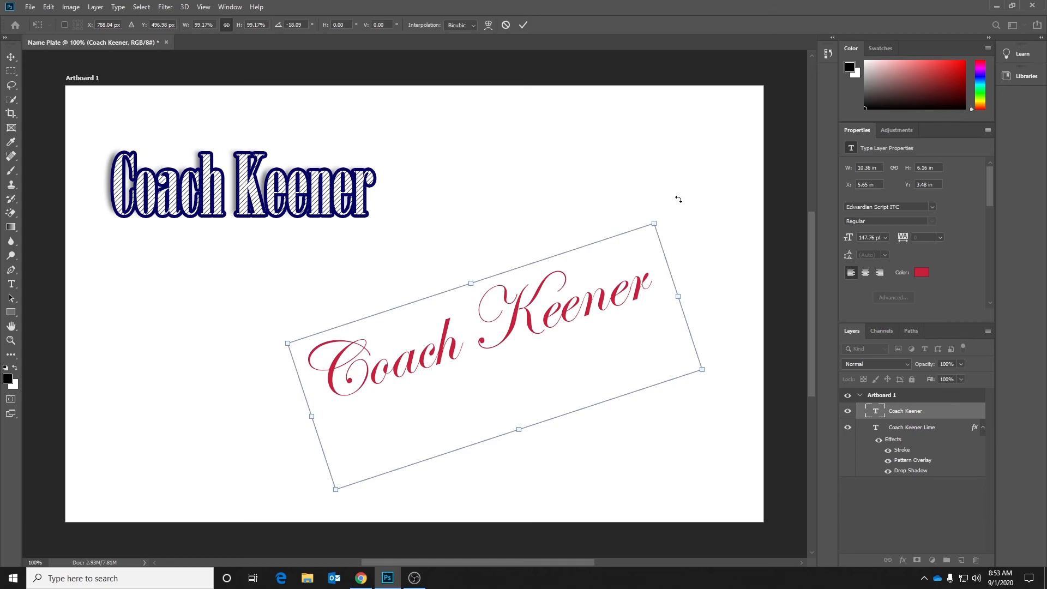
pyautogui.press('Return')
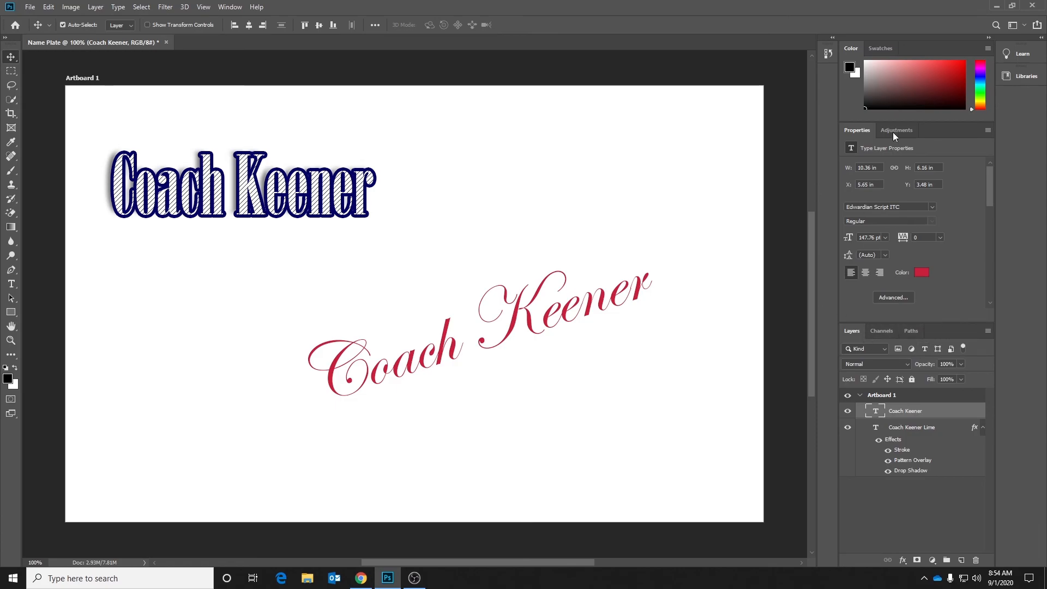
# - Show the Character settings and set the tracking of the last word in the script name to 25
pyautogui.click(230, 8)
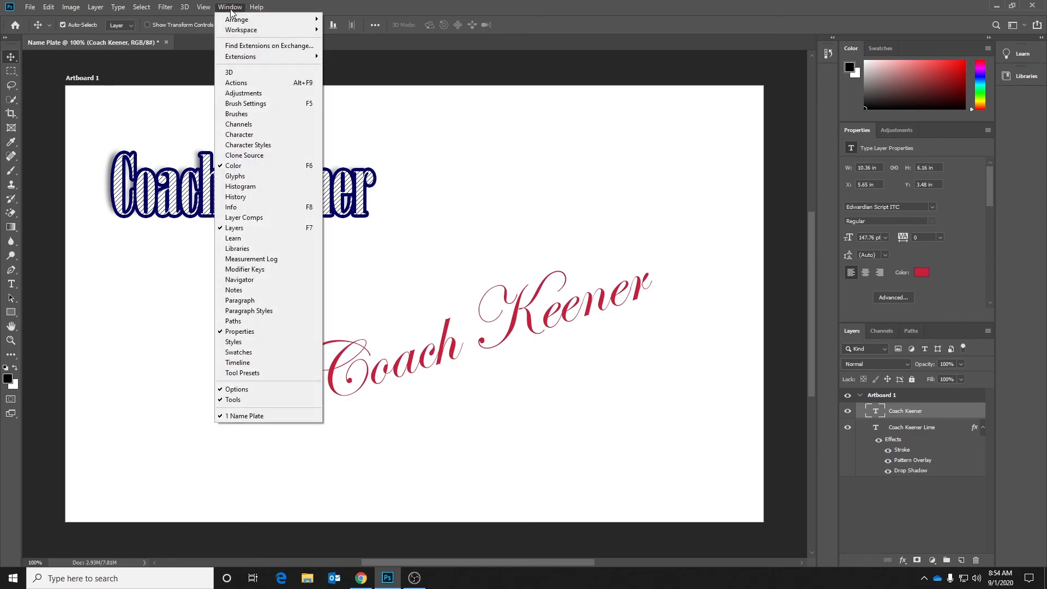
pyautogui.click(250, 136)
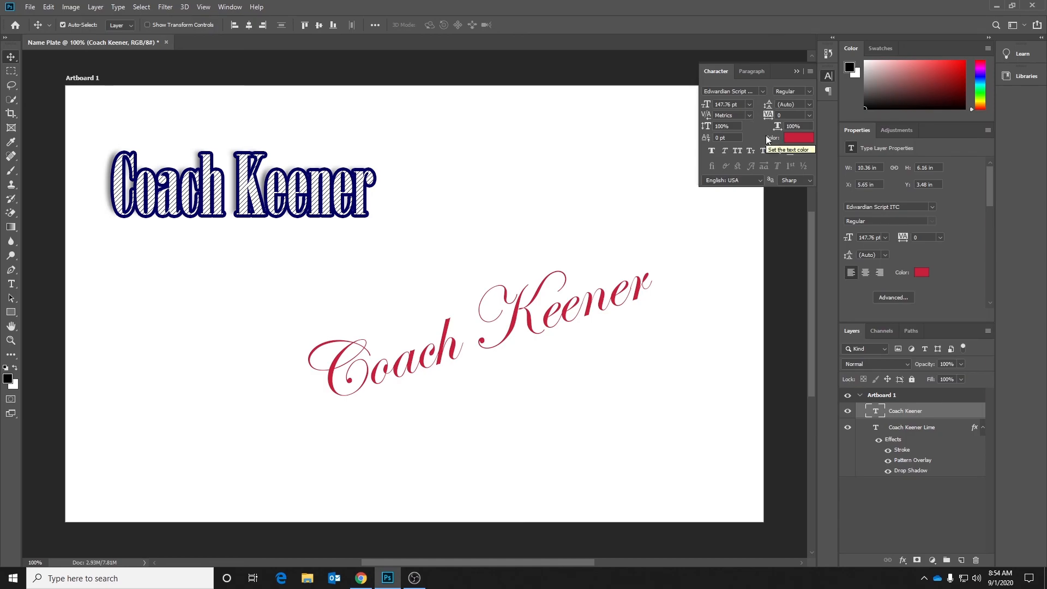
pyautogui.click(11, 284)
pyautogui.moveTo(648, 282); pyautogui.dragTo(519, 321)
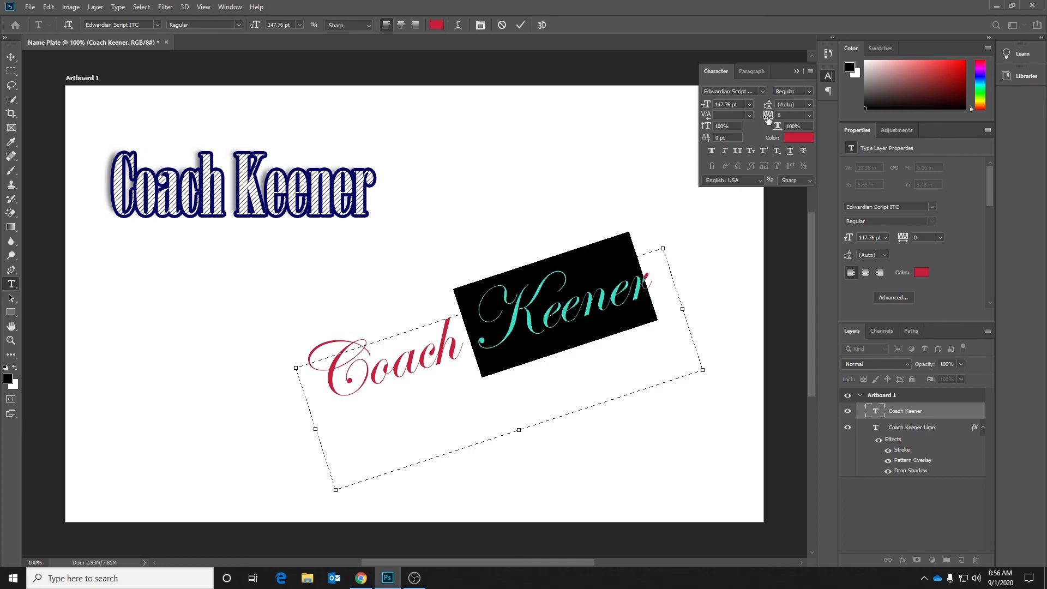
pyautogui.click(810, 115)
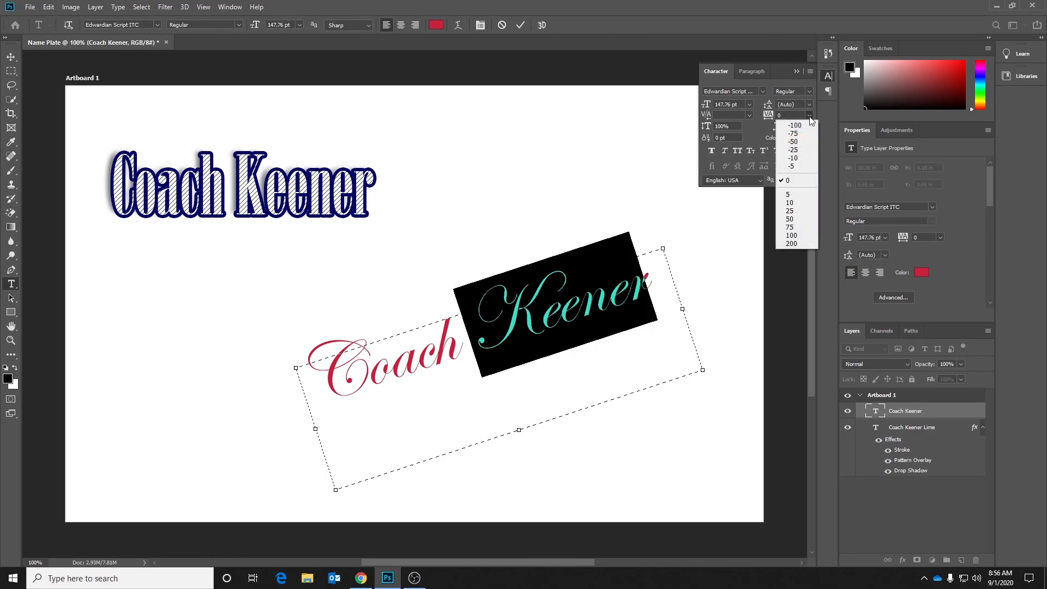
pyautogui.click(796, 211)
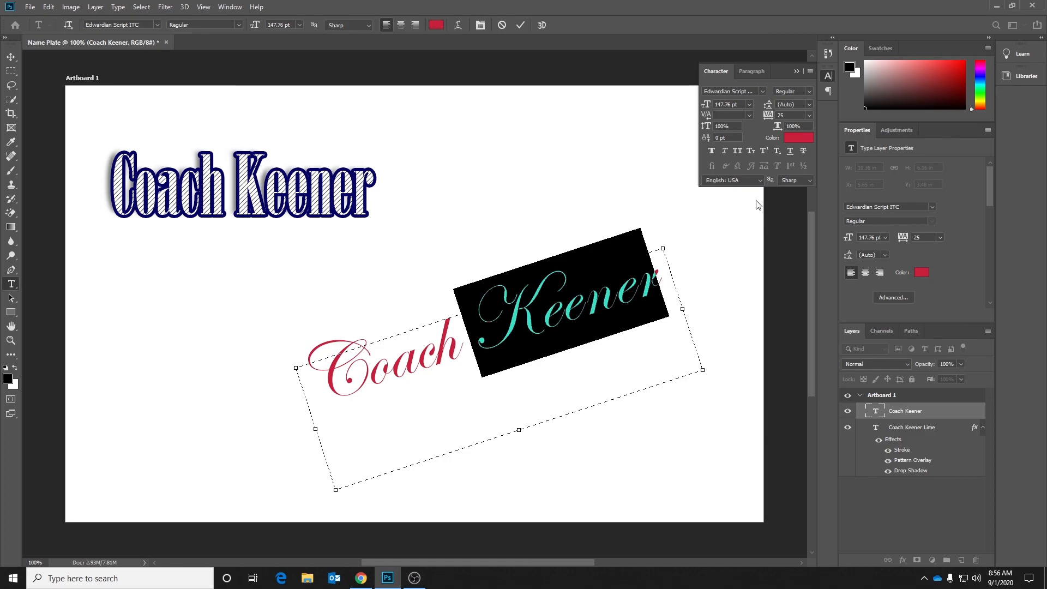
# - Try a tracking of 75 on the last word of the script name, and settle on 50
pyautogui.click(809, 115)
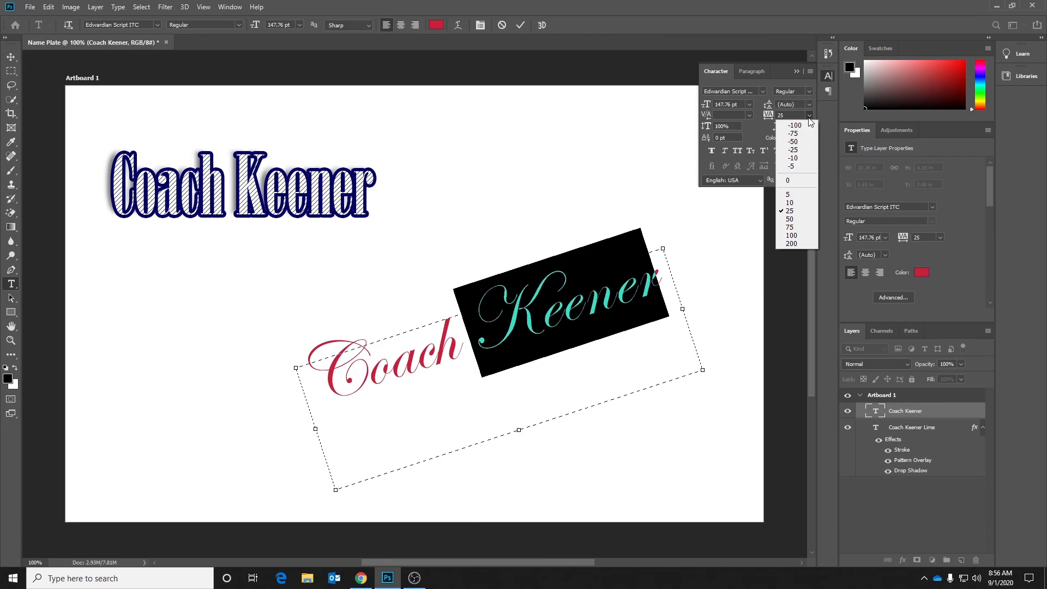
pyautogui.click(795, 228)
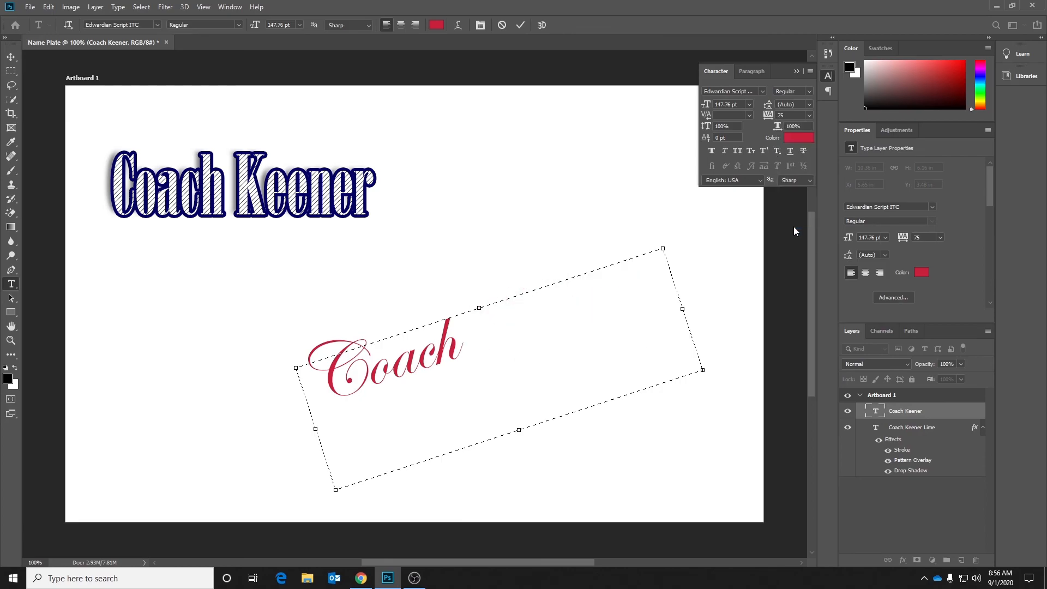
pyautogui.click(809, 115)
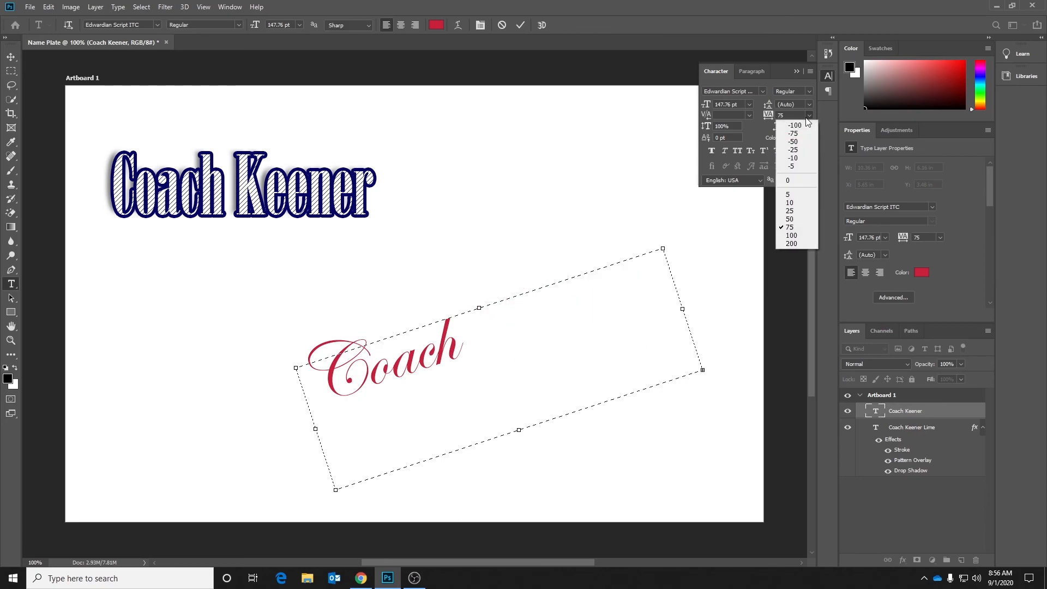
pyautogui.click(793, 216)
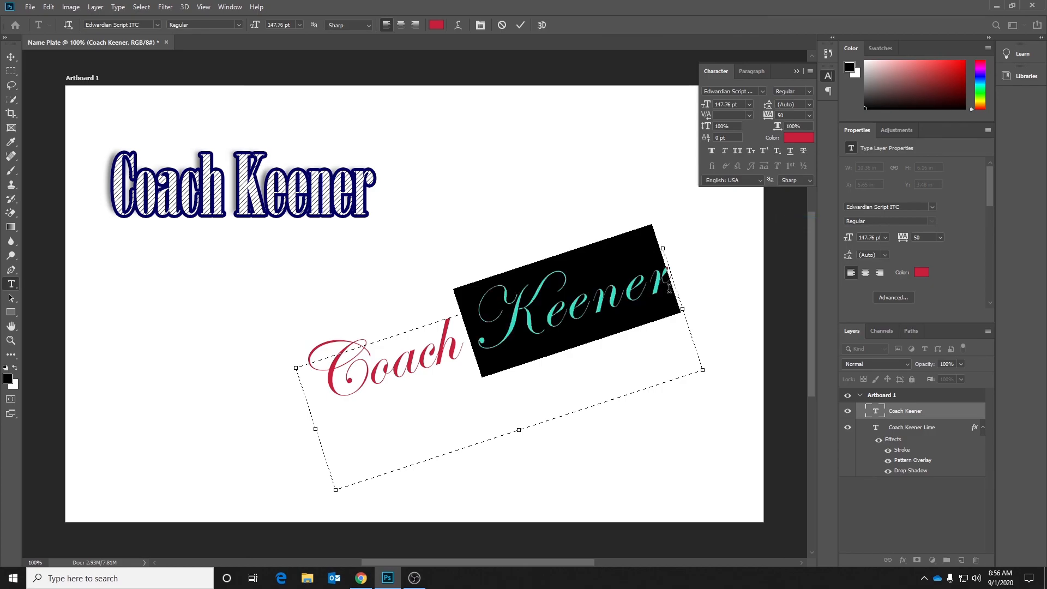
pyautogui.click(669, 290)
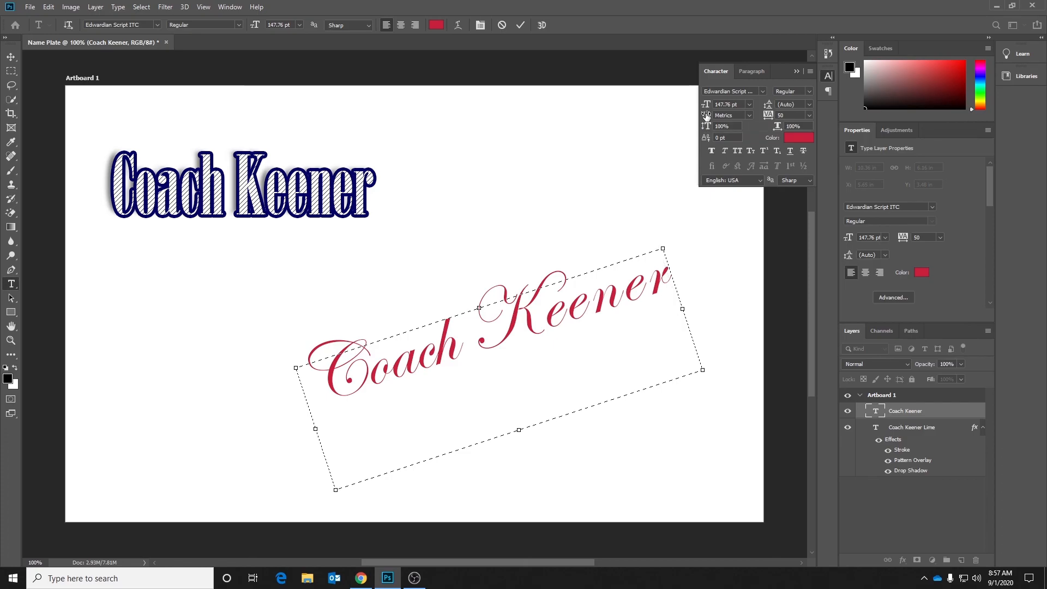
pyautogui.moveTo(432, 354); pyautogui.dragTo(458, 354)
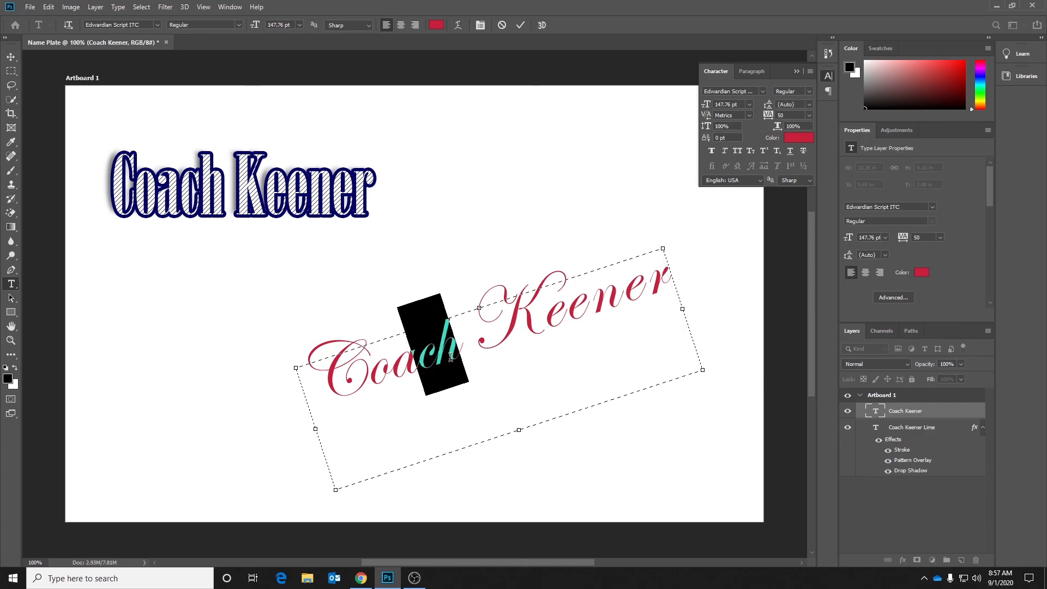
pyautogui.click(749, 115)
pyautogui.click(749, 115)
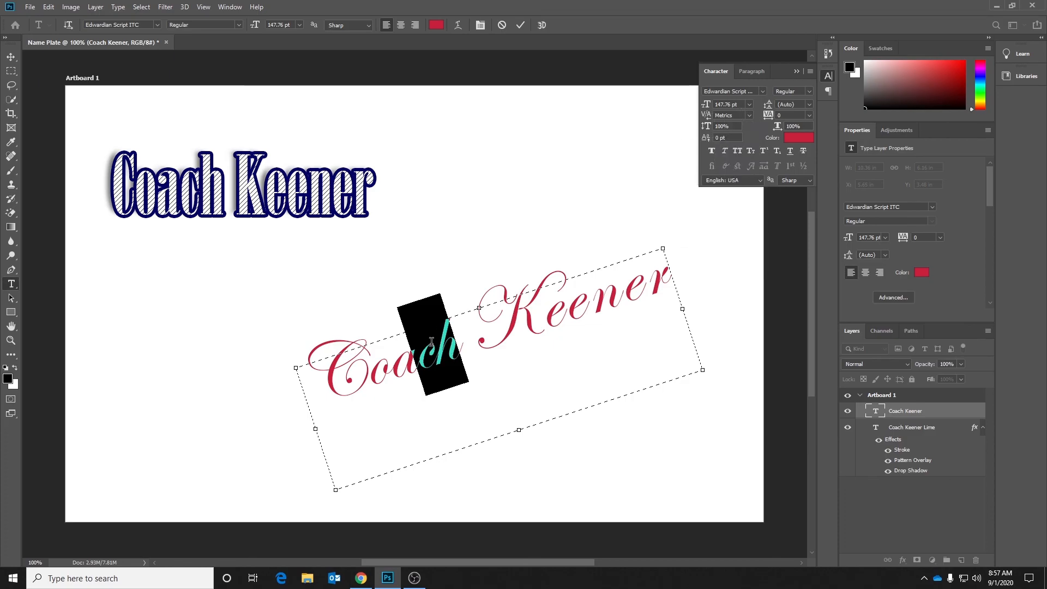
pyautogui.click(670, 288)
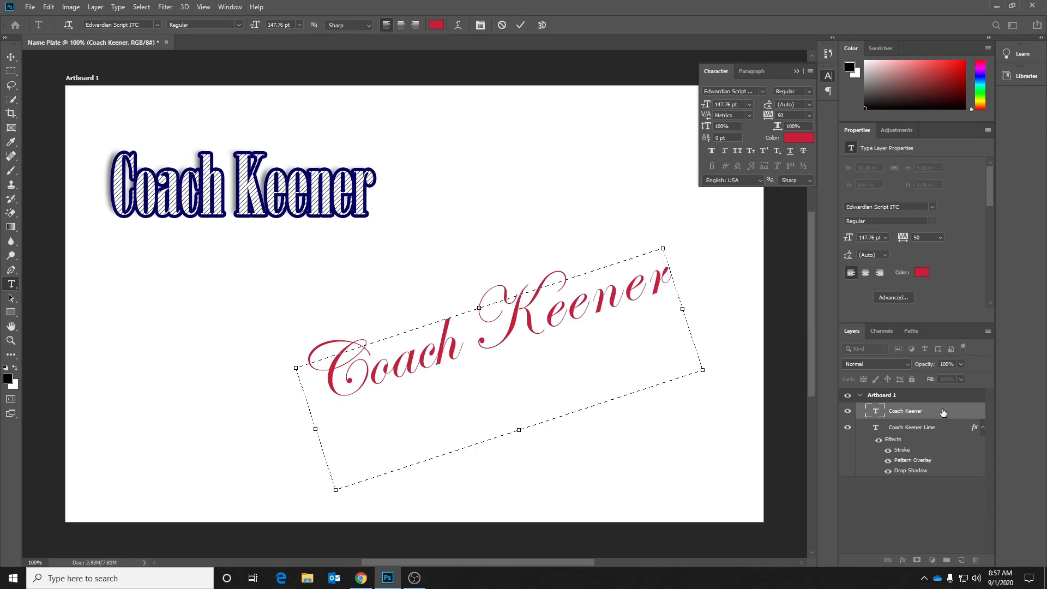
# - Commit the script text edit and append "Red" to the end of its layer name
pyautogui.click(938, 413)
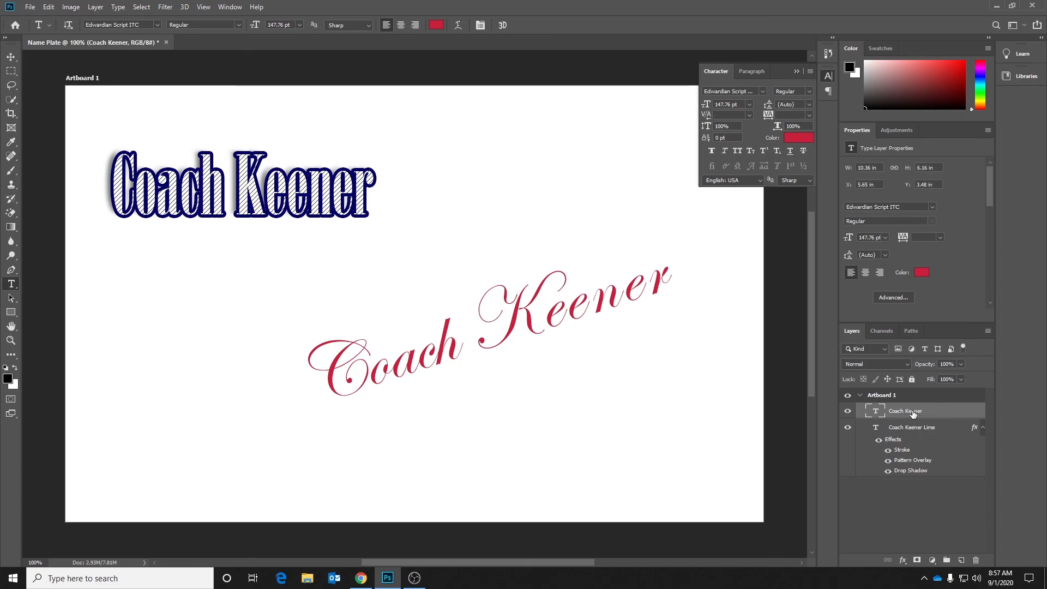
pyautogui.doubleClick(914, 413)
pyautogui.click(926, 411)
pyautogui.write('Red')
pyautogui.press('Return')
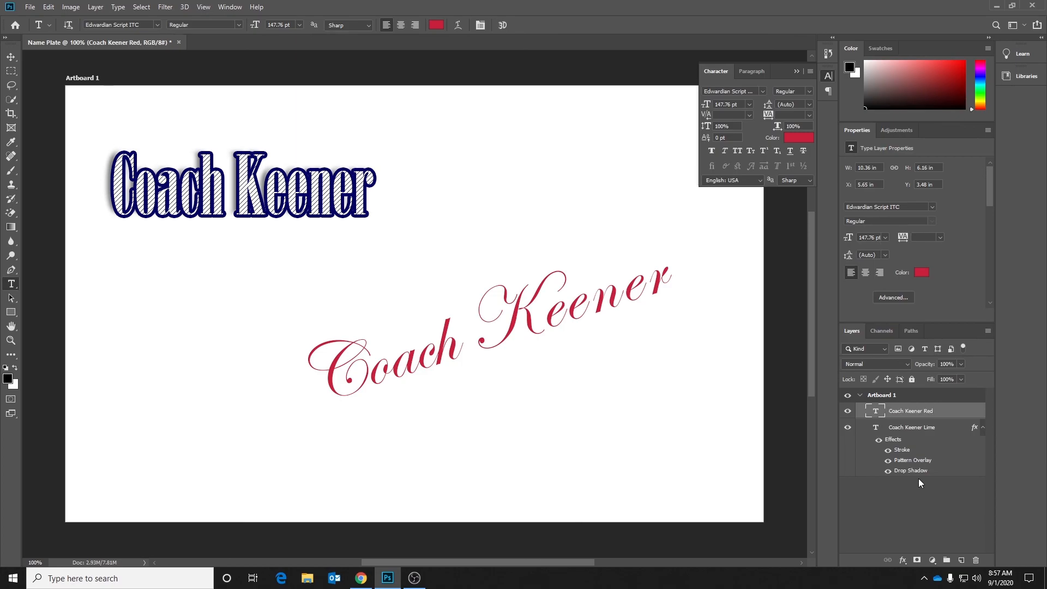
# - Add Bevel & Emboss and a purple-green-orange Gradient Overlay to the script name layer
pyautogui.doubleClick(959, 418)
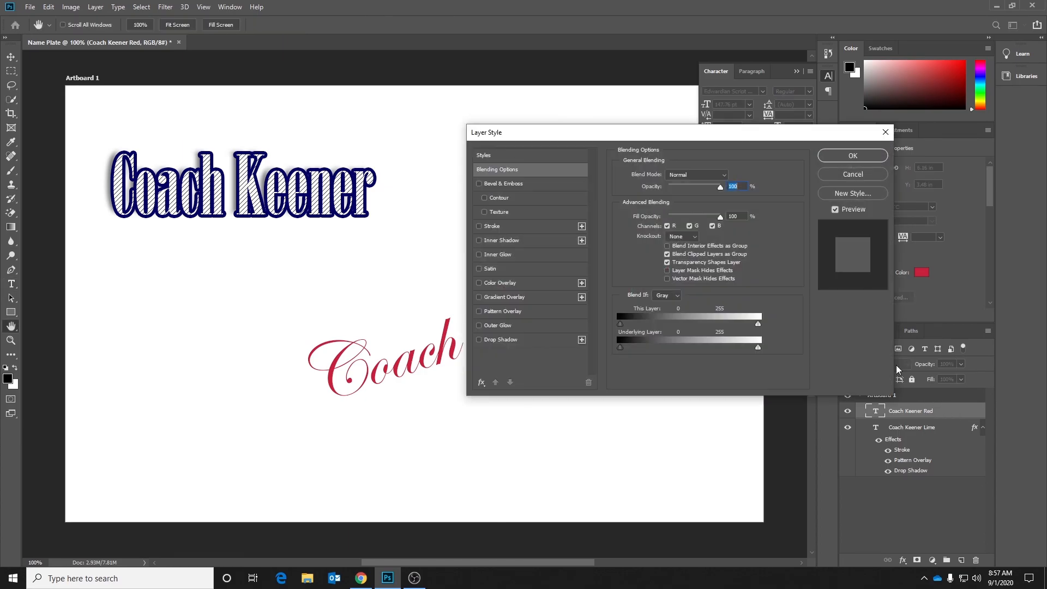
pyautogui.moveTo(678, 137); pyautogui.dragTo(917, 171)
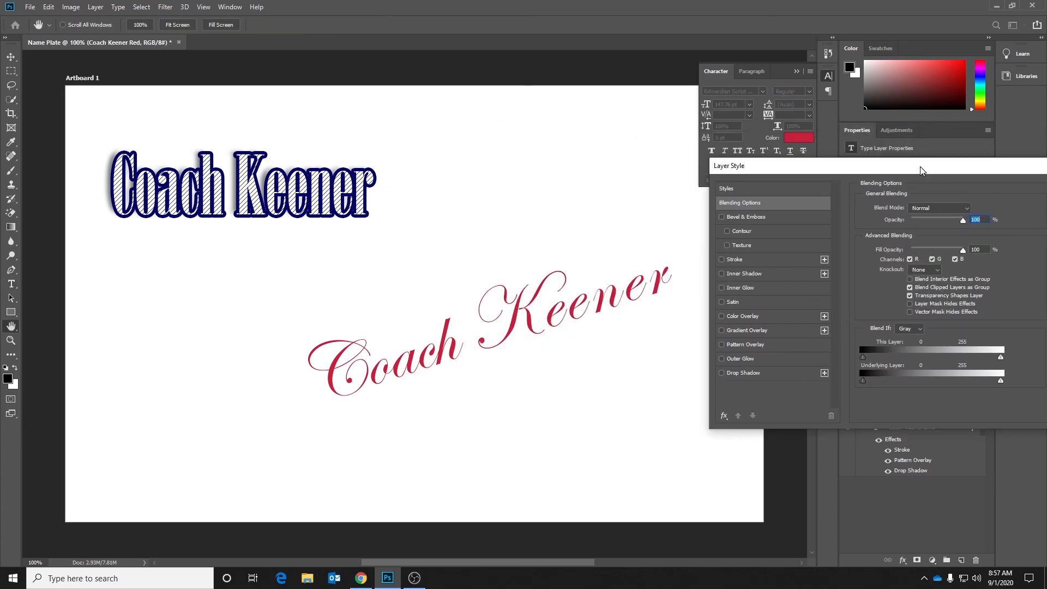
pyautogui.click(742, 218)
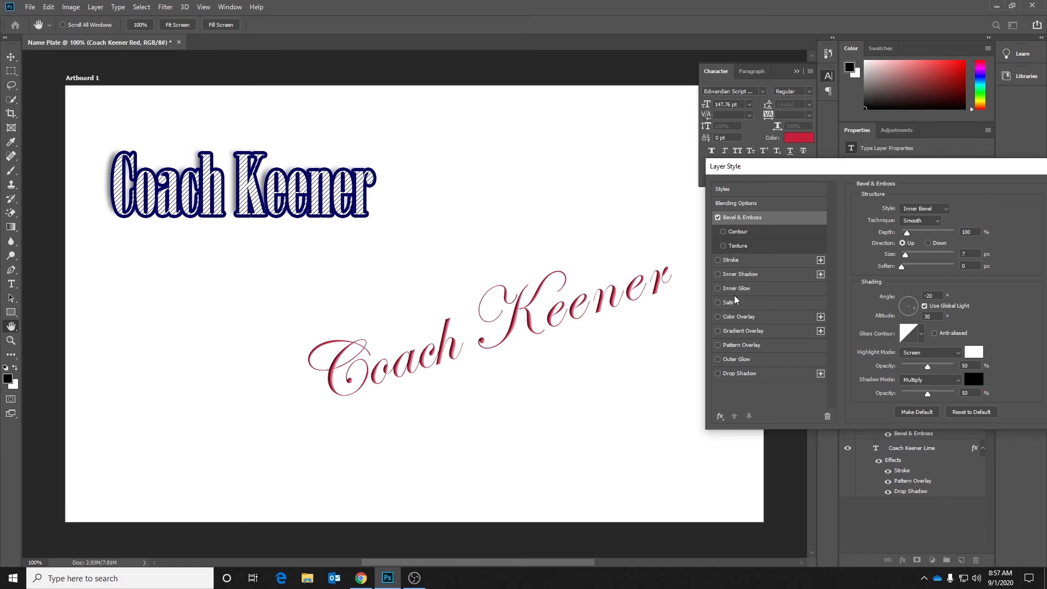
pyautogui.click(735, 331)
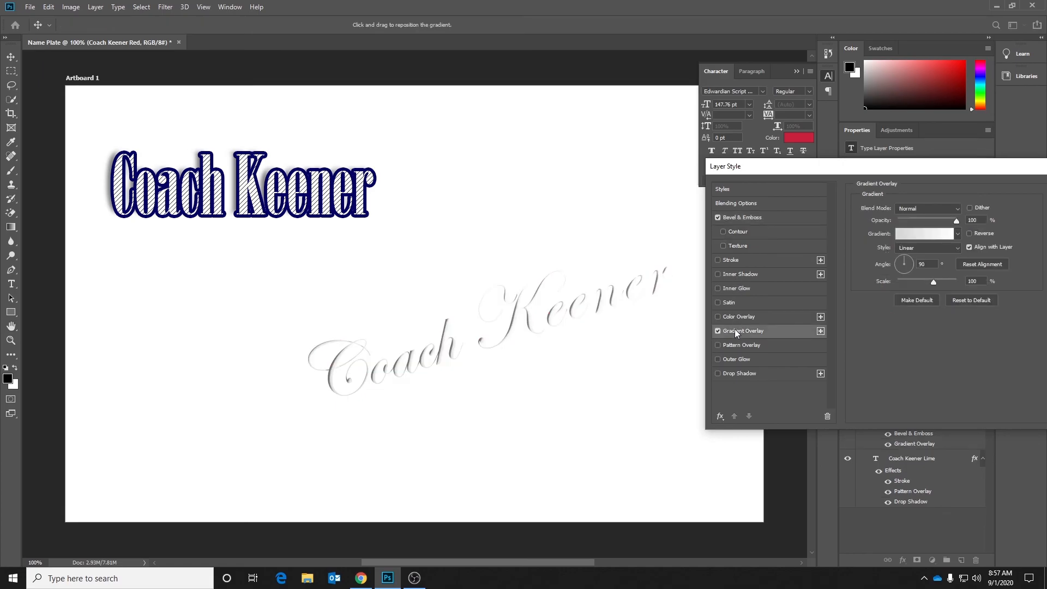
pyautogui.click(958, 235)
pyautogui.click(907, 275)
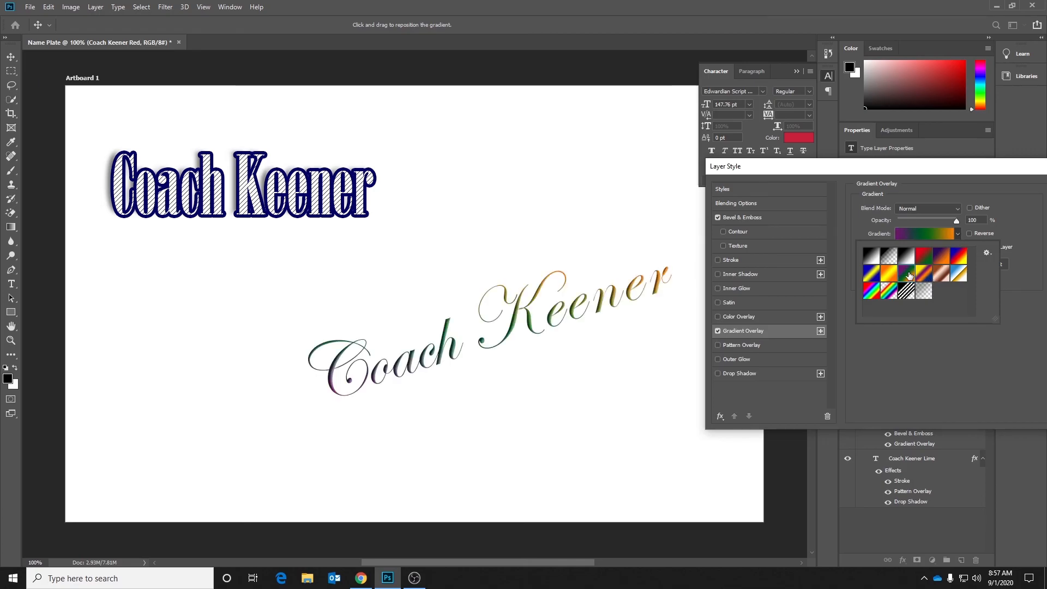
pyautogui.click(964, 167)
pyautogui.moveTo(765, 174); pyautogui.dragTo(861, 143)
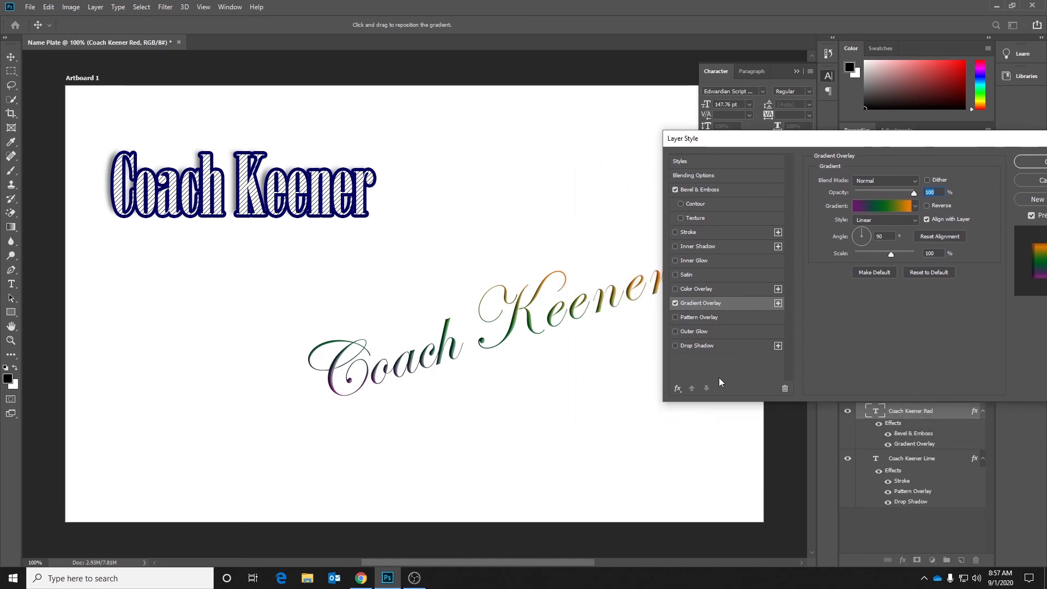
# - Add a Drop Shadow to the script name layer with Outer Glow left off, and apply the layer style
pyautogui.click(694, 344)
pyautogui.click(675, 345)
pyautogui.click(693, 331)
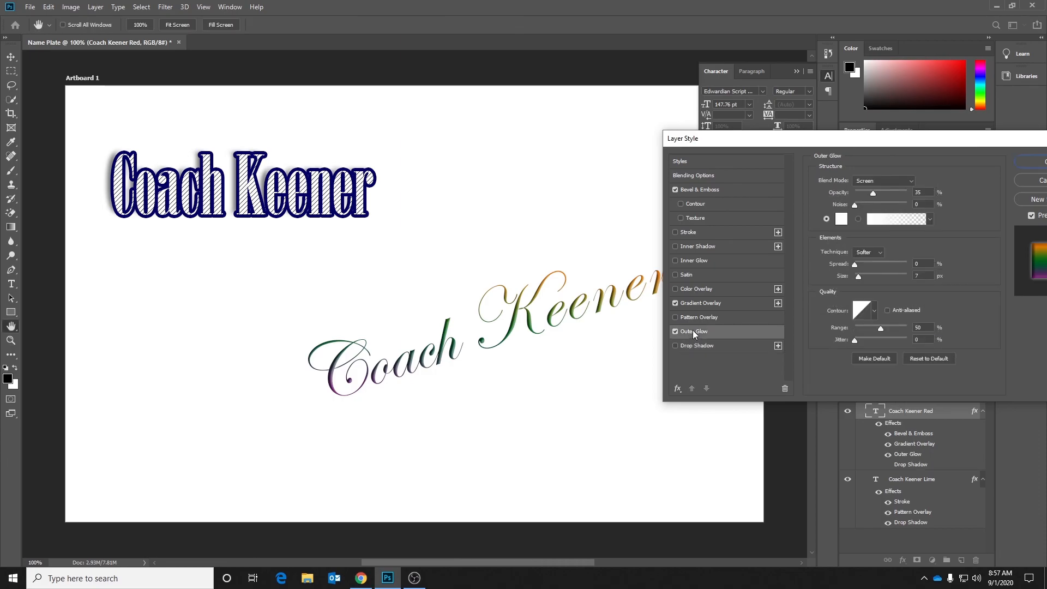
pyautogui.click(676, 332)
pyautogui.click(694, 345)
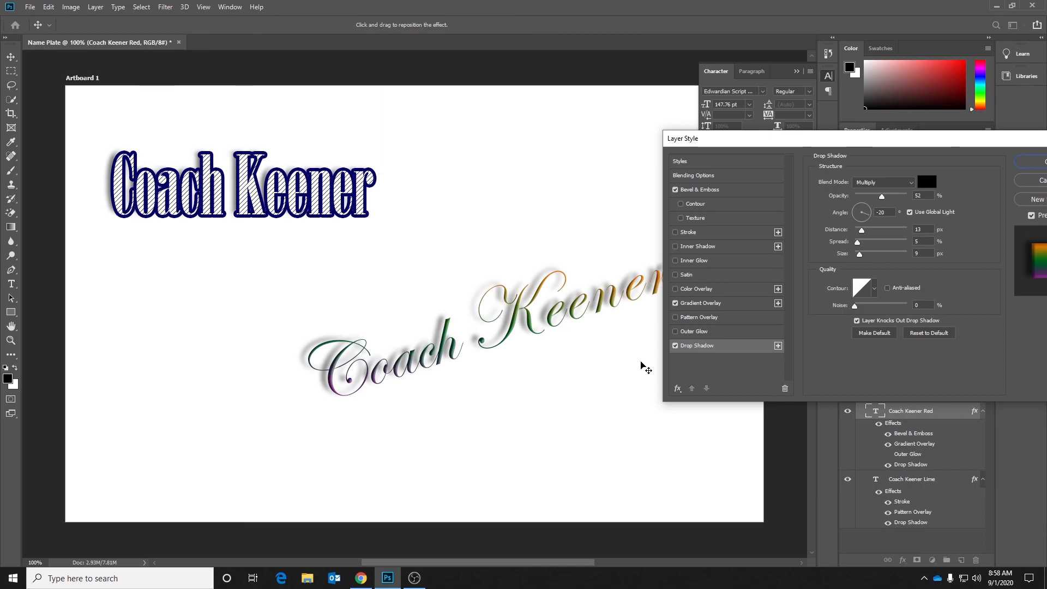
pyautogui.moveTo(871, 140); pyautogui.dragTo(641, 105)
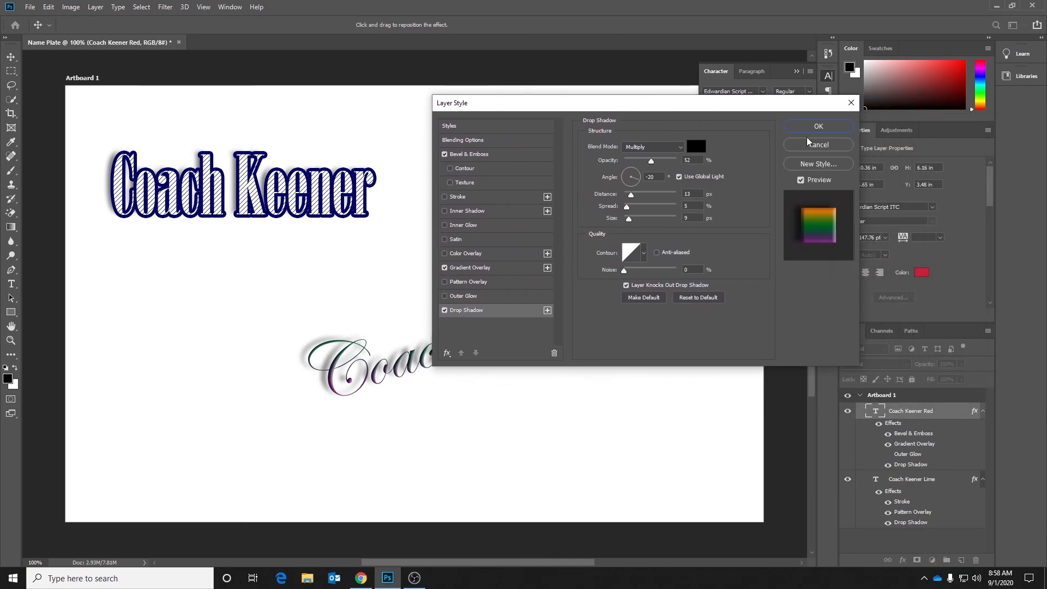
pyautogui.click(817, 127)
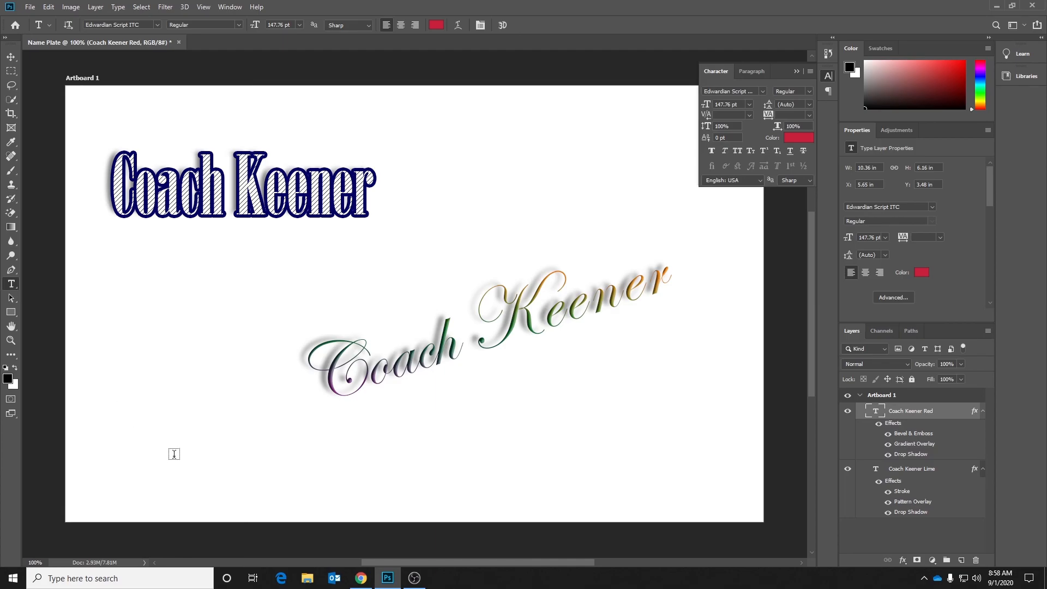
# - Add the name as a third text line below the script version and set its font to High Tower Text
pyautogui.click(197, 454)
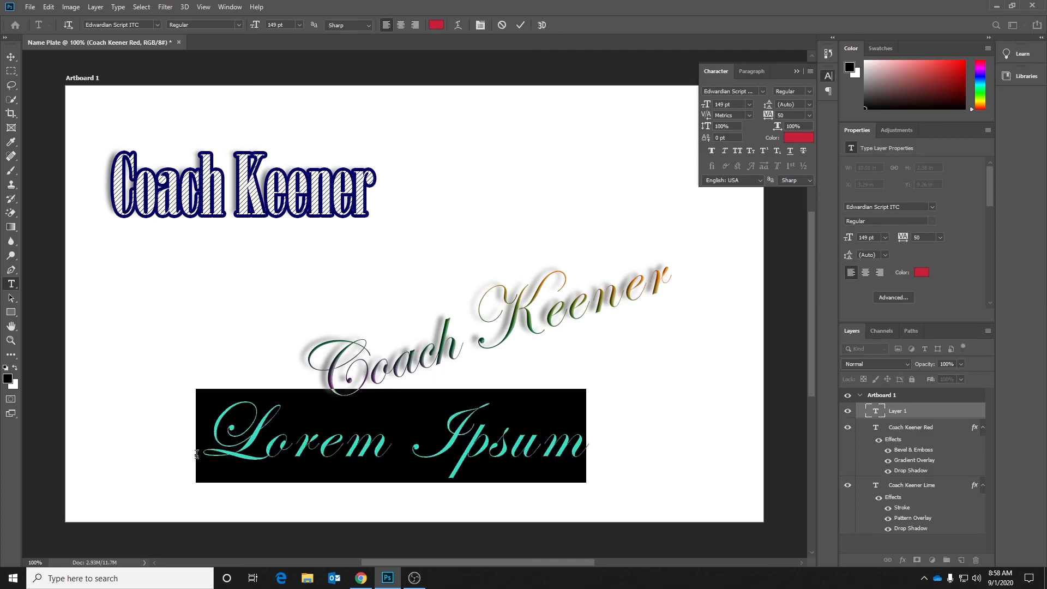
pyautogui.write('Coach Keener')
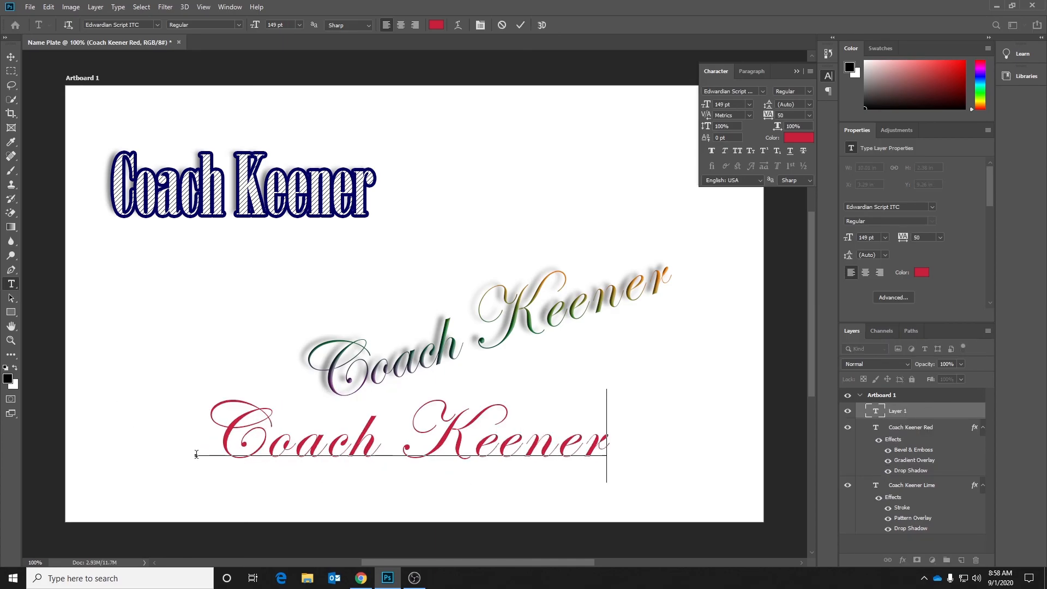
pyautogui.moveTo(614, 458); pyautogui.dragTo(169, 471)
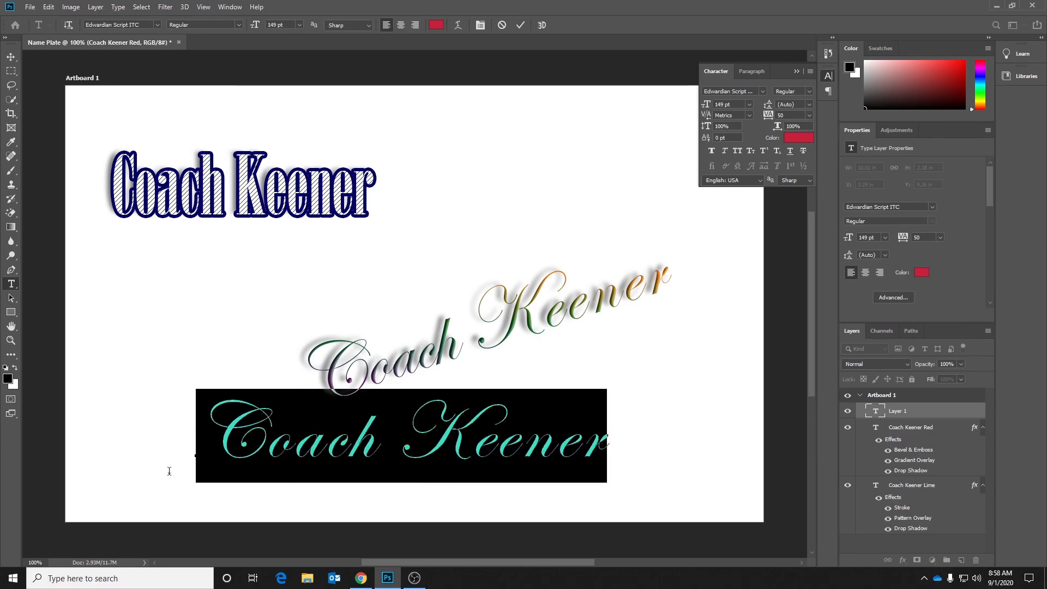
pyautogui.click(157, 25)
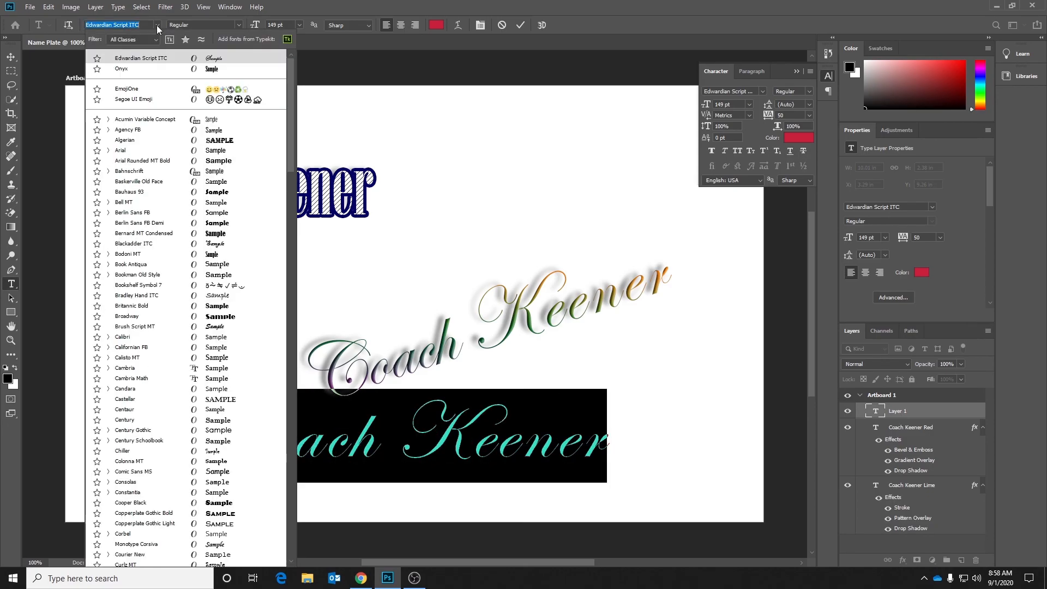
pyautogui.scroll(-8, 186, 443)
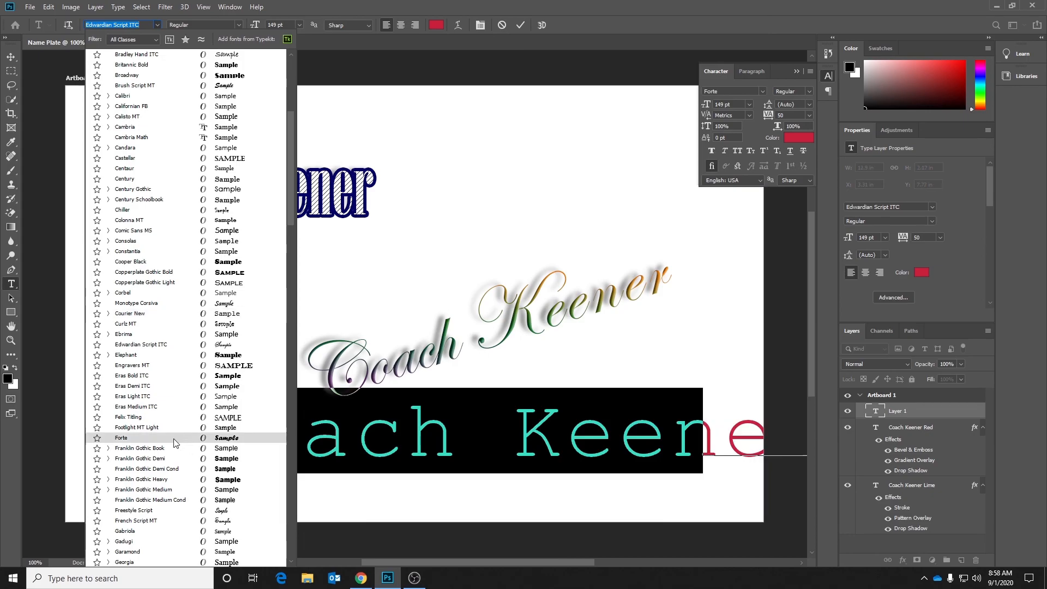
pyautogui.scroll(-1, 150, 491)
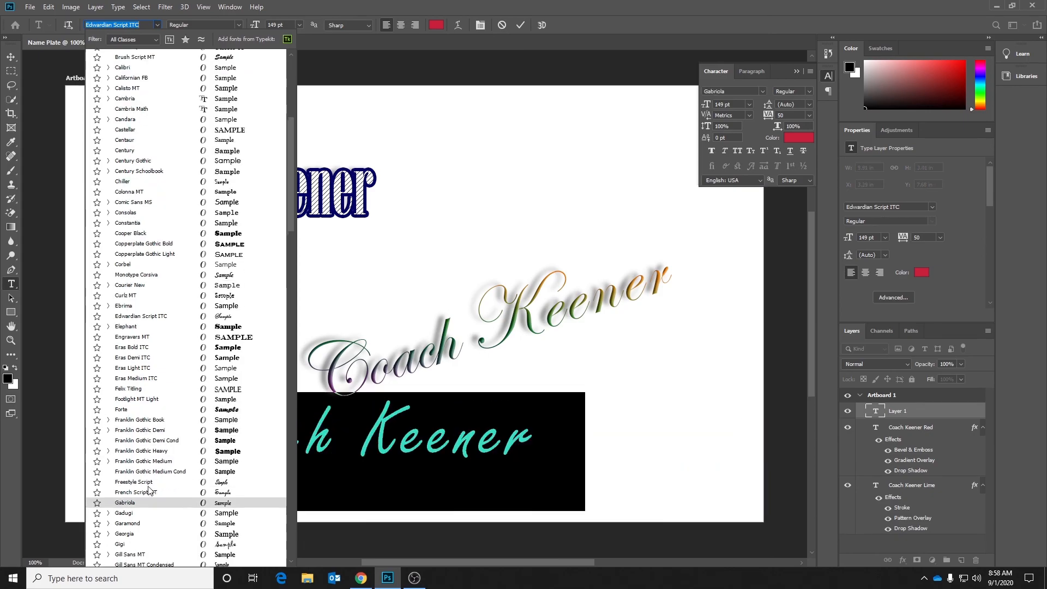
pyautogui.scroll(-2, 149, 489)
pyautogui.scroll(-2, 148, 490)
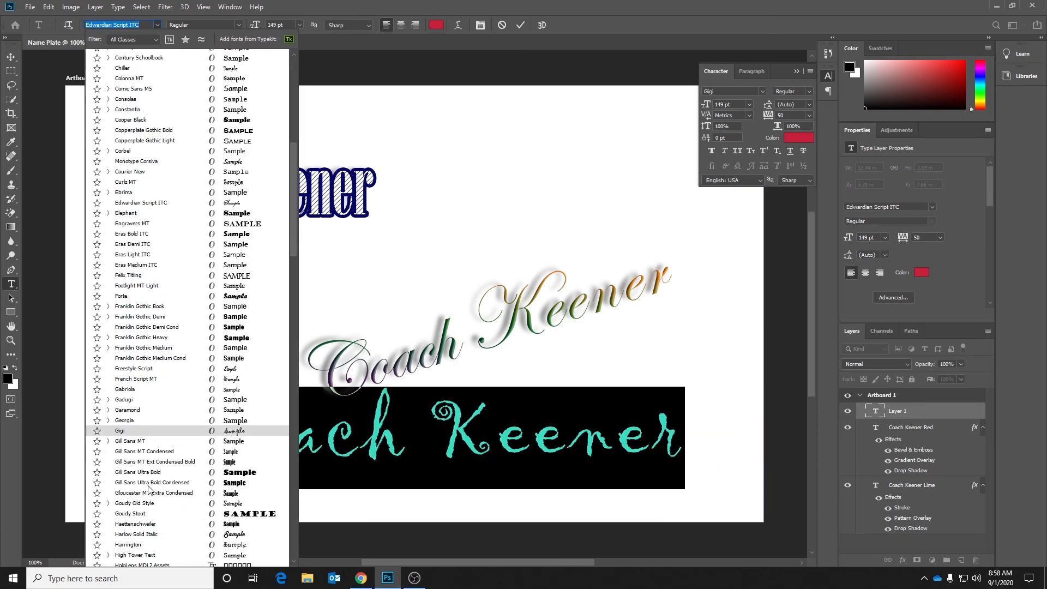
pyautogui.click(139, 556)
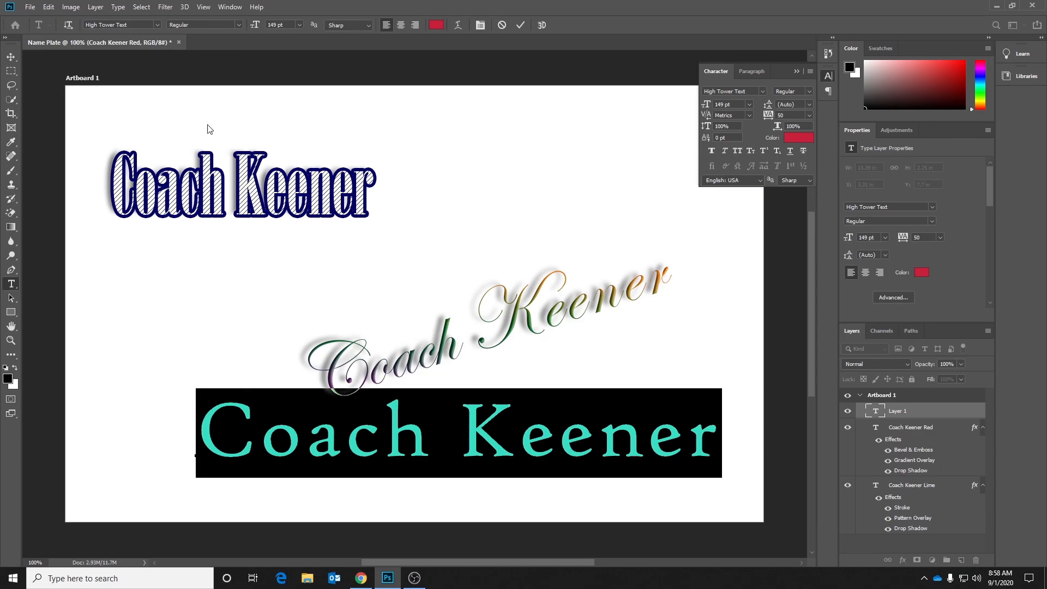
# - Set the third name text to 72 pt and its tracking to 200
pyautogui.click(300, 26)
pyautogui.click(297, 165)
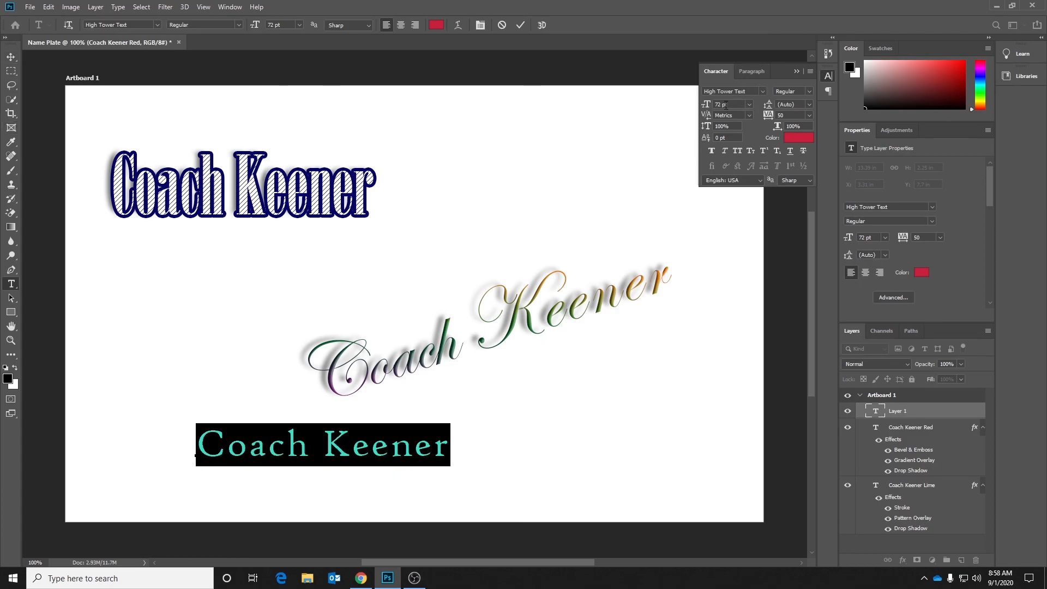
pyautogui.click(809, 116)
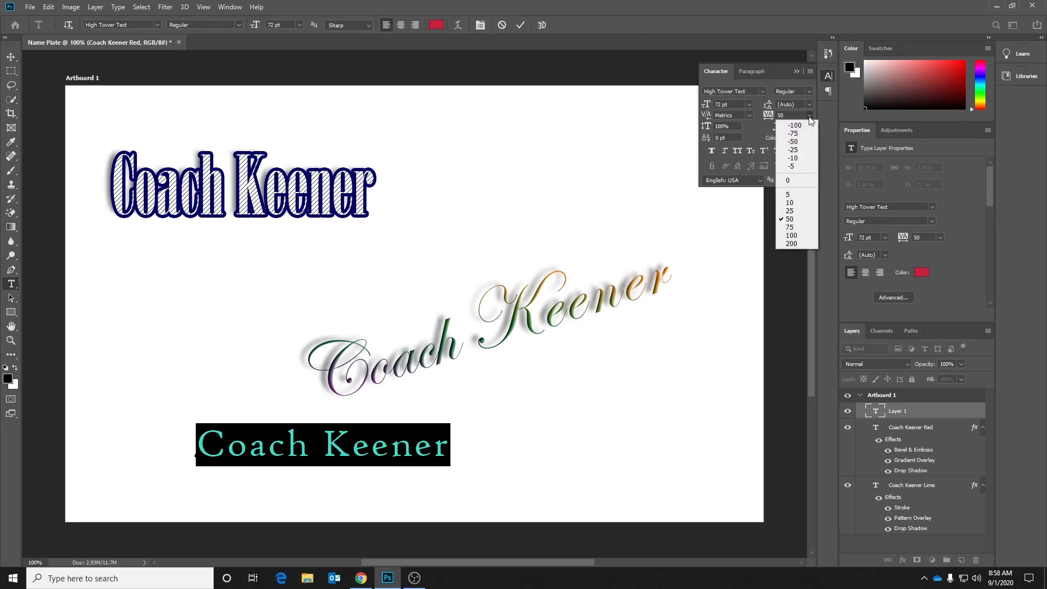
pyautogui.click(804, 234)
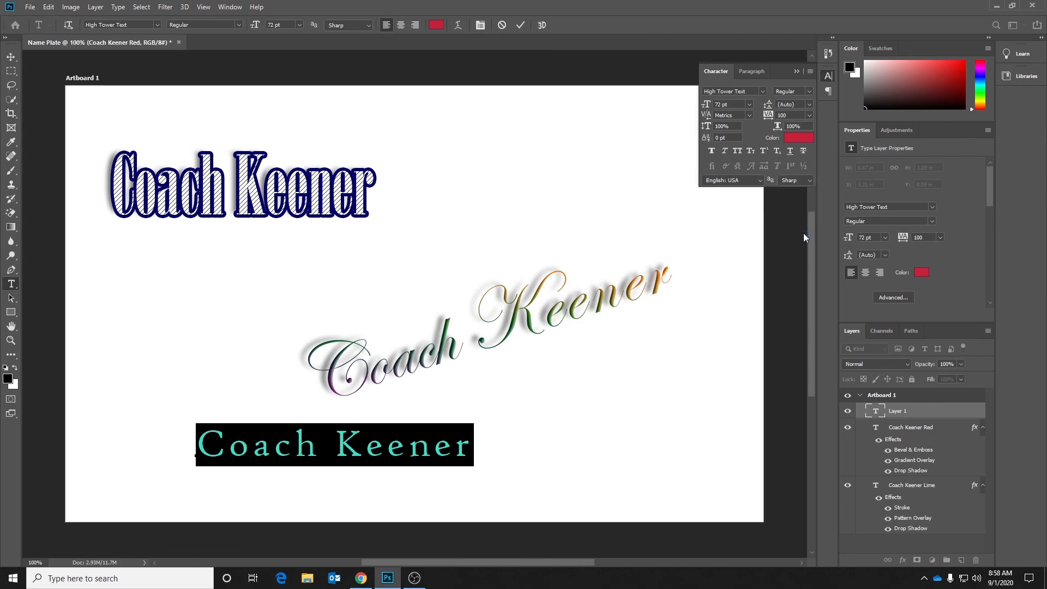
pyautogui.click(810, 117)
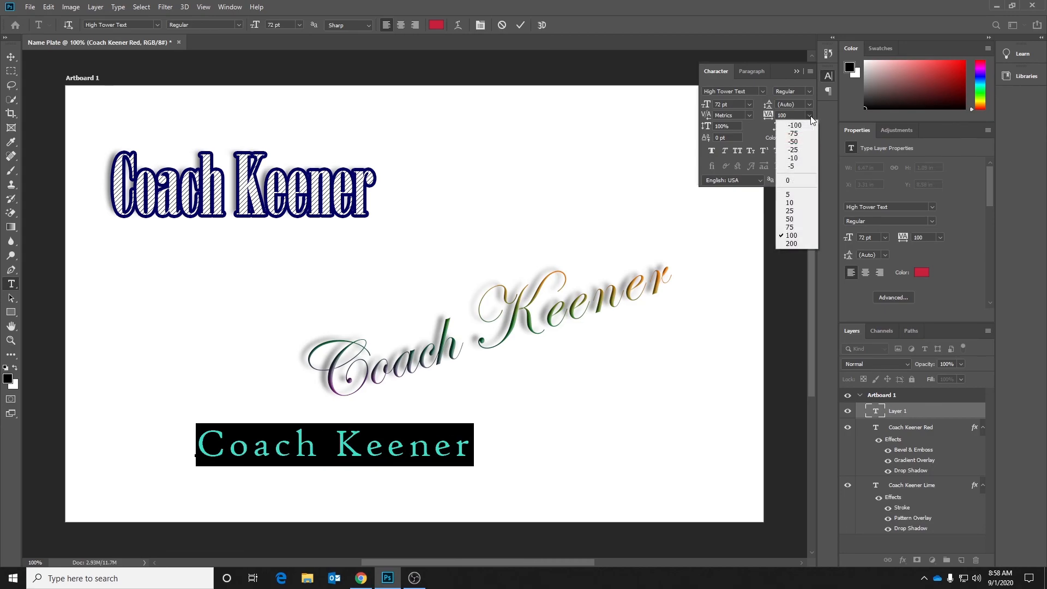
pyautogui.click(804, 243)
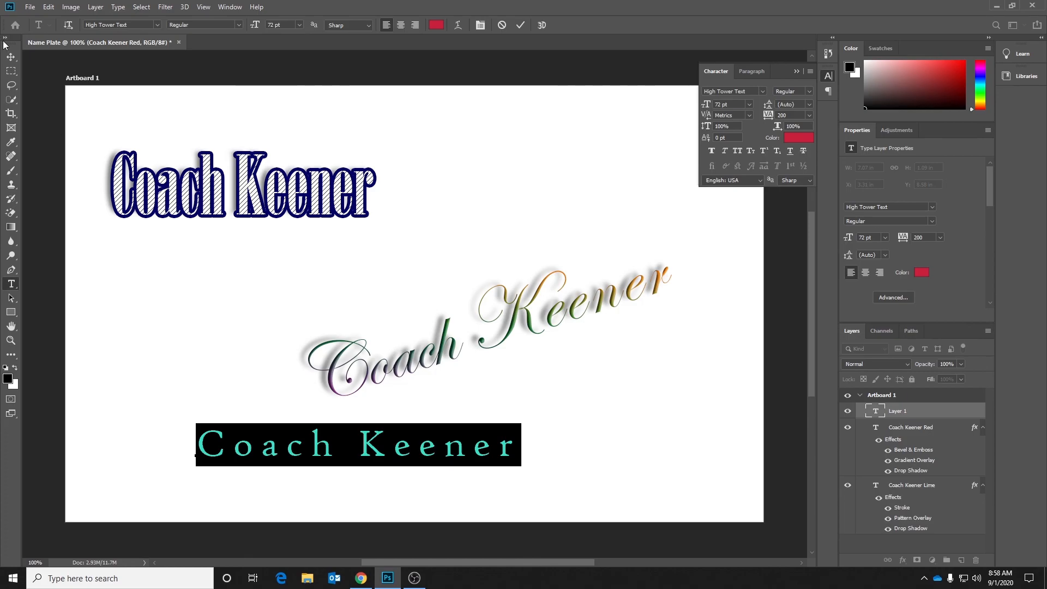
# - Move the third name text left to about X 2.16 in, Y 8.56 in, and switch back to the Type tool
pyautogui.click(11, 57)
pyautogui.moveTo(272, 447); pyautogui.dragTo(227, 446)
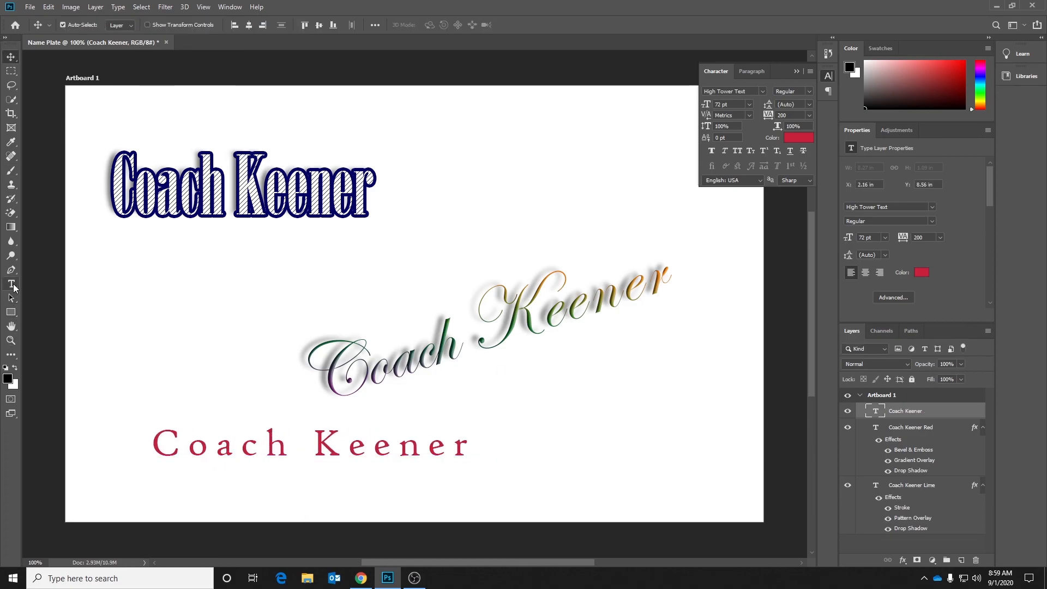
pyautogui.click(11, 284)
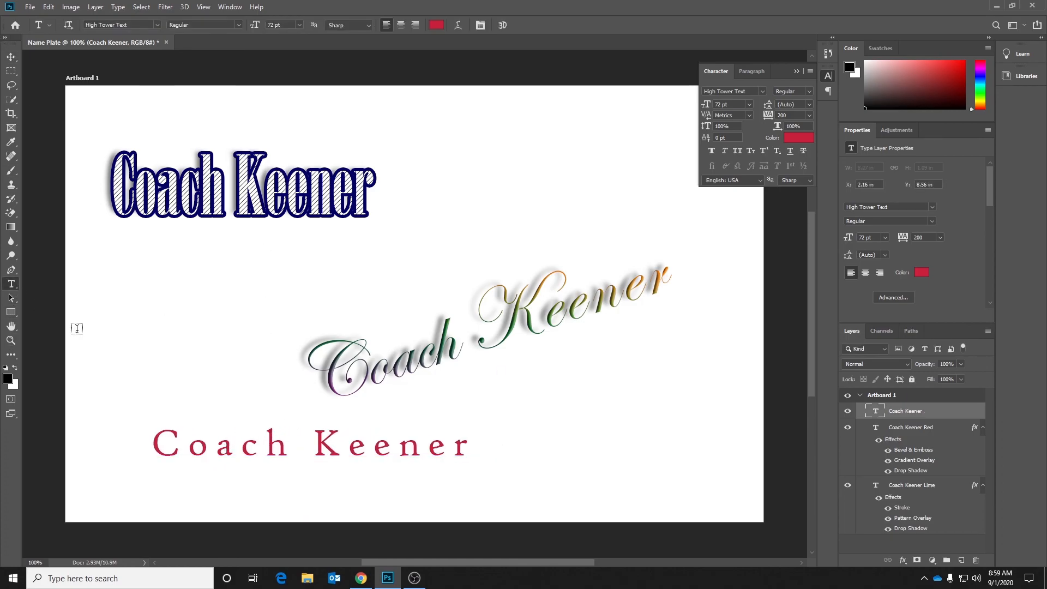
# - Change the third name text's color to teal, hex 20c9b3
pyautogui.click(436, 25)
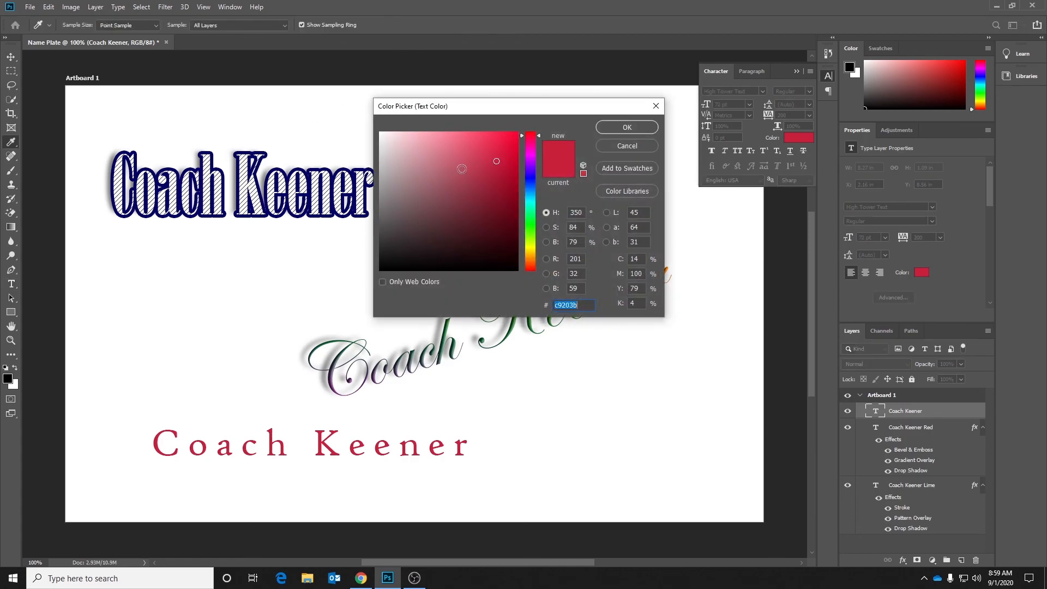
pyautogui.click(530, 205)
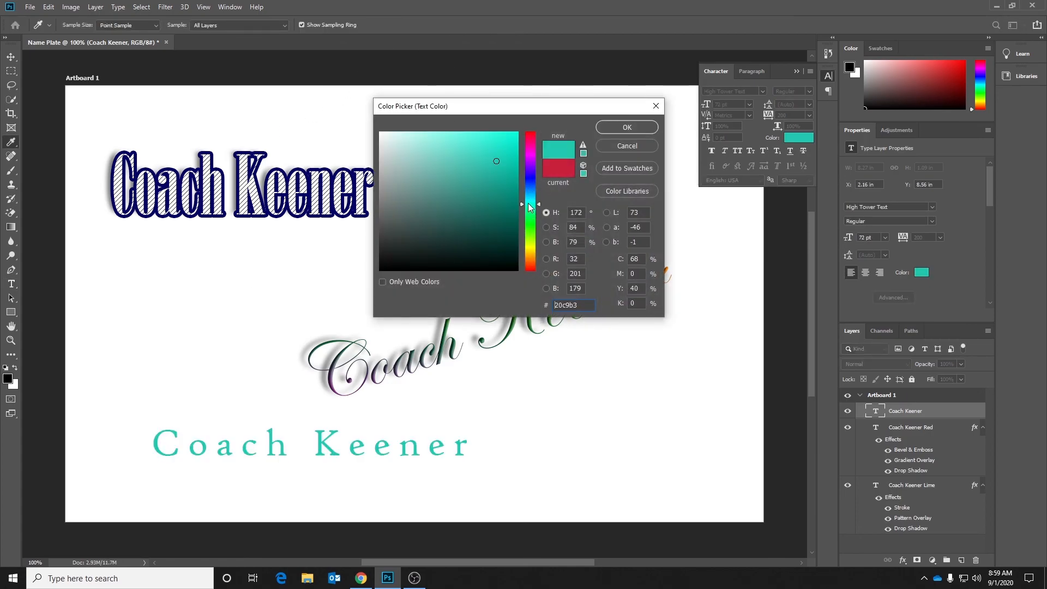
pyautogui.click(637, 127)
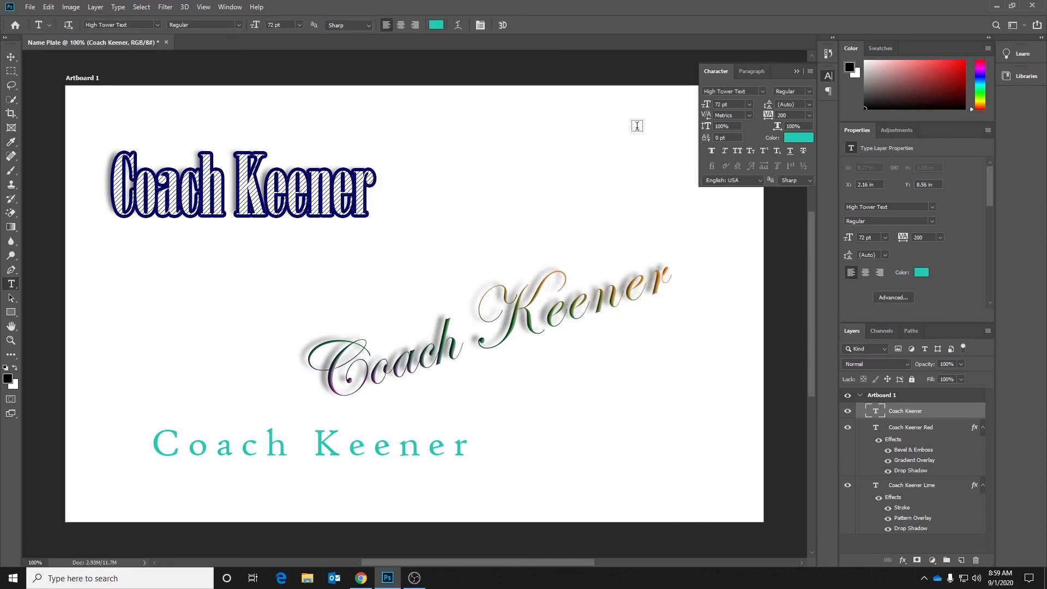
# - Rename the third name's text layer by adding "Teal" to the end of its name
pyautogui.doubleClick(916, 414)
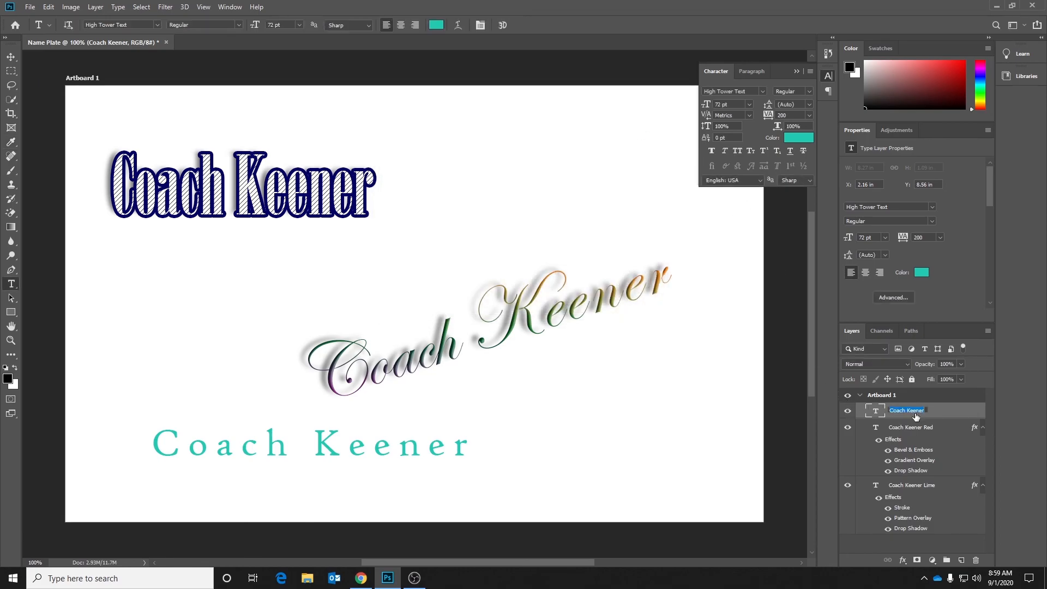
pyautogui.click(928, 411)
pyautogui.write('Teal')
pyautogui.press('Return')
# - Add Satin and Drop Shadow effects to the teal name layer, leaving Inner Glow off, and apply the layer style
pyautogui.doubleClick(957, 419)
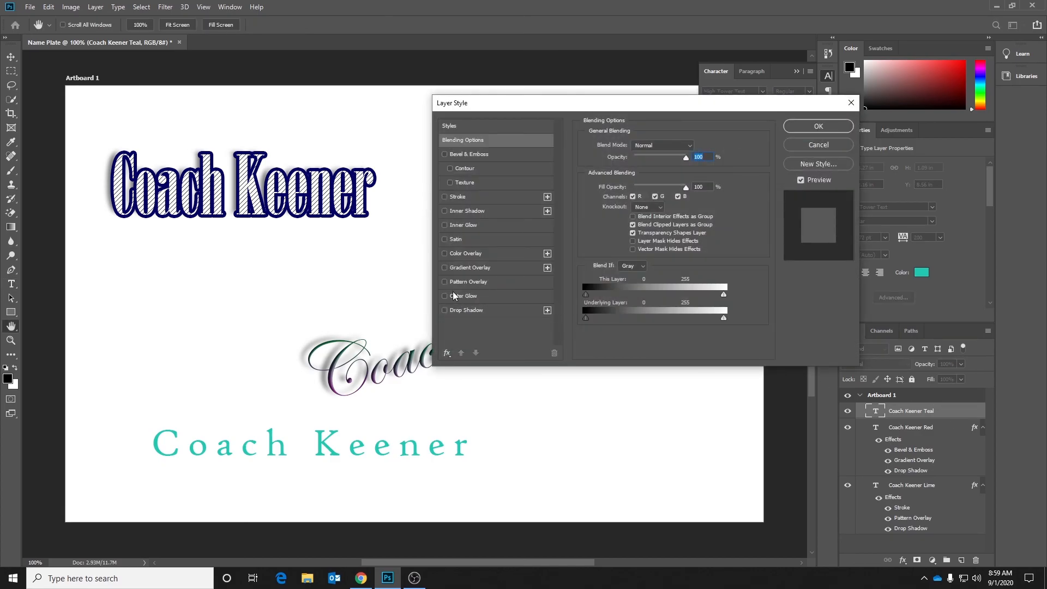
pyautogui.click(456, 240)
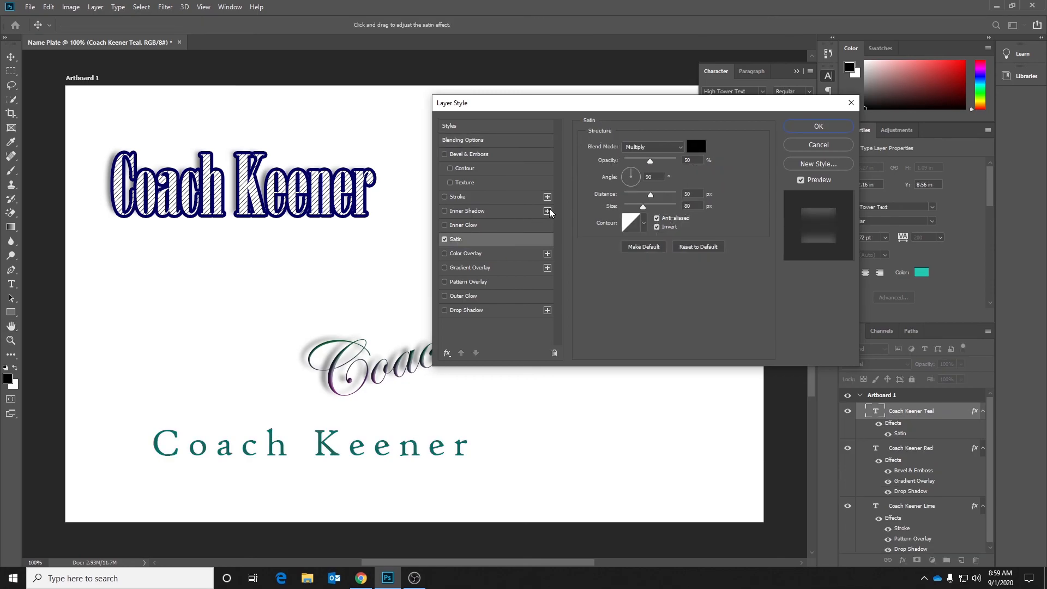
pyautogui.click(464, 225)
pyautogui.click(443, 224)
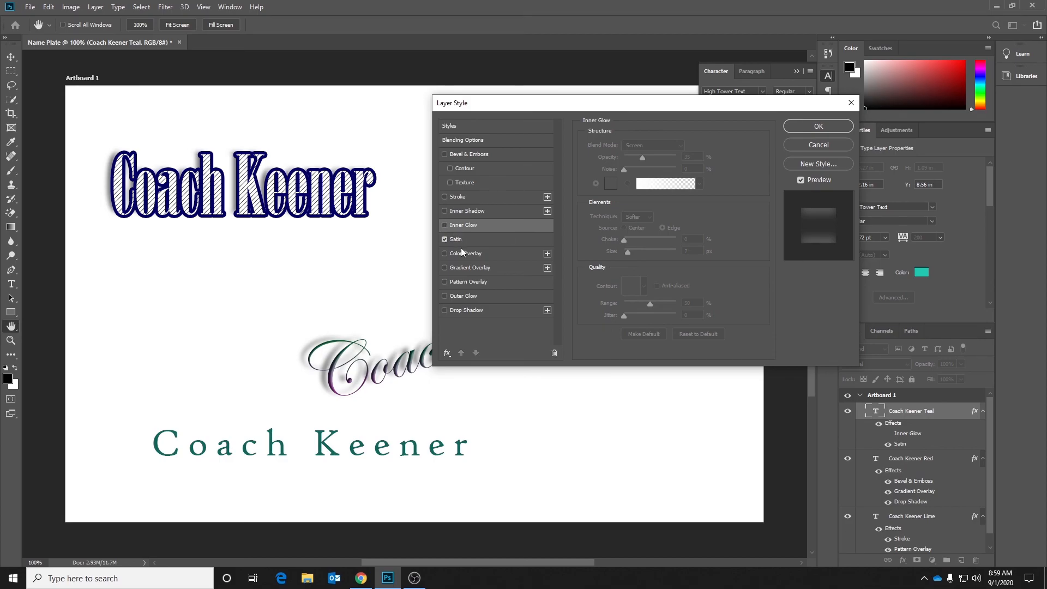
pyautogui.click(463, 308)
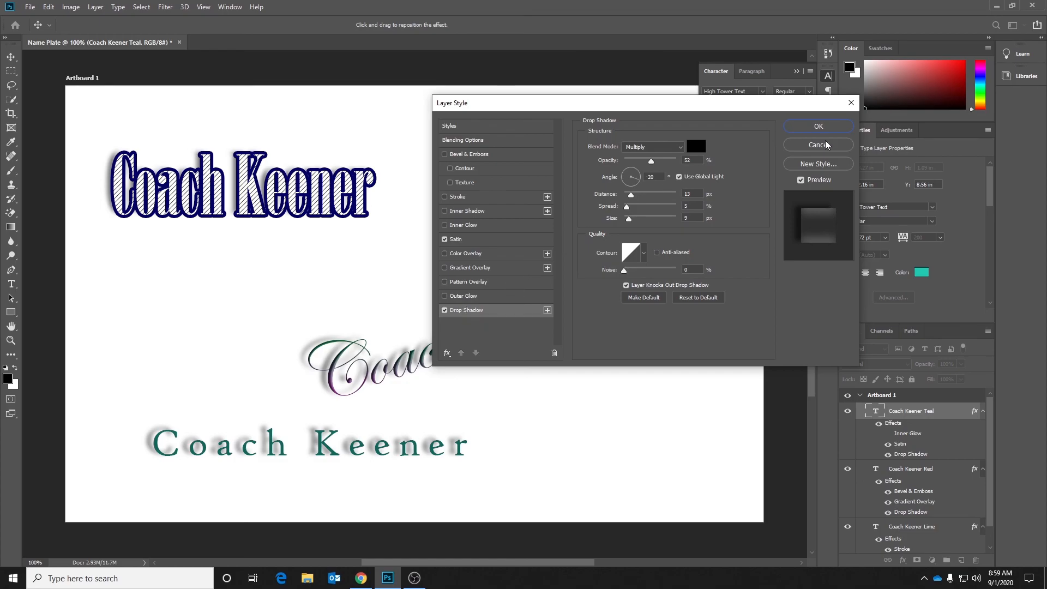
pyautogui.click(833, 128)
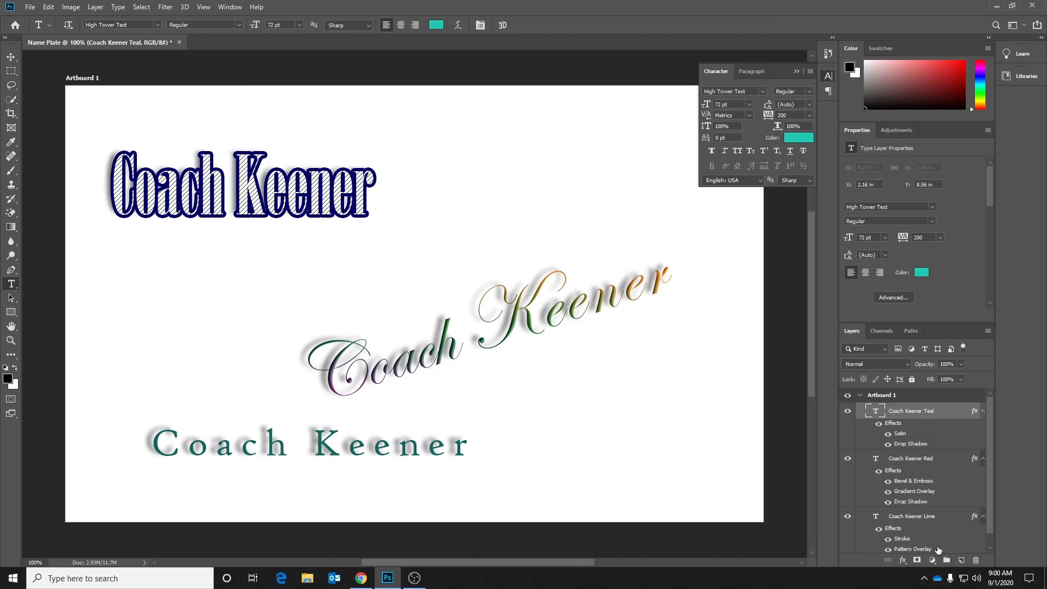
# - Warp the full text of the Lime name layer with a horizontal Arc style and a bend of +33%
pyautogui.click(930, 518)
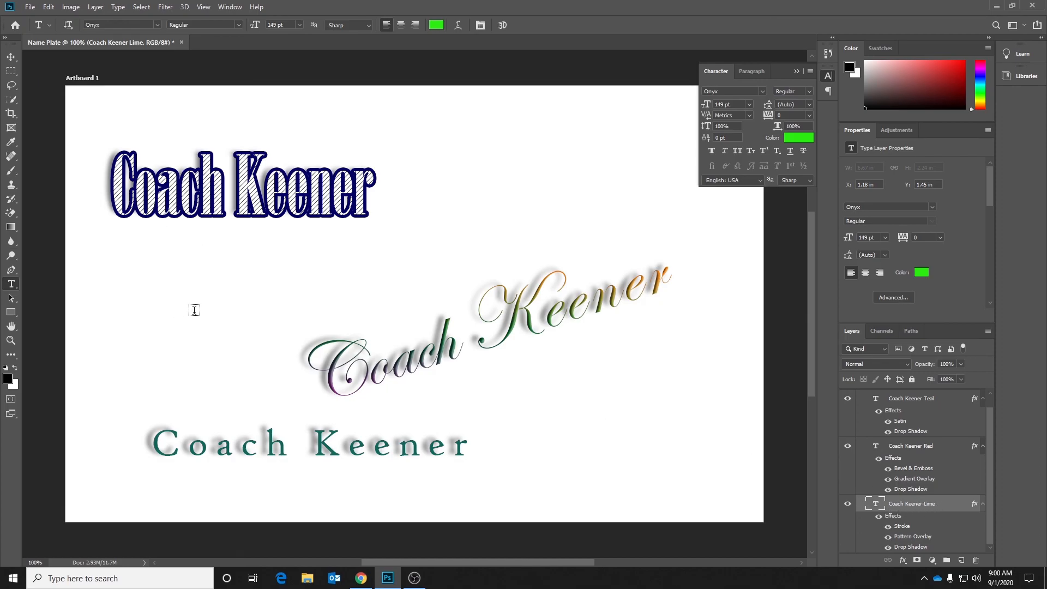
pyautogui.click(223, 195)
pyautogui.moveTo(371, 189); pyautogui.dragTo(141, 229)
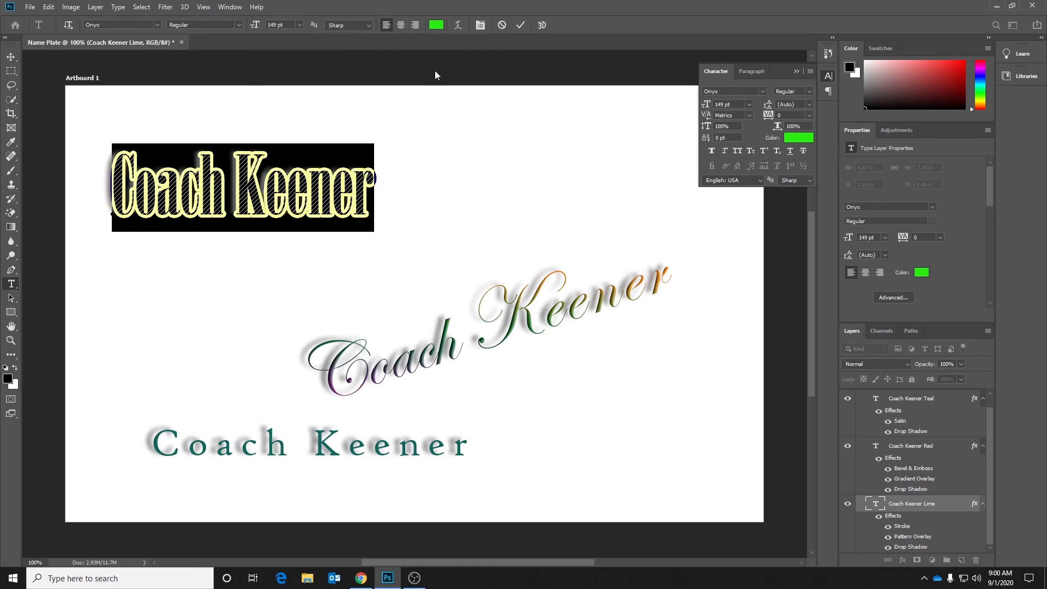
pyautogui.click(459, 25)
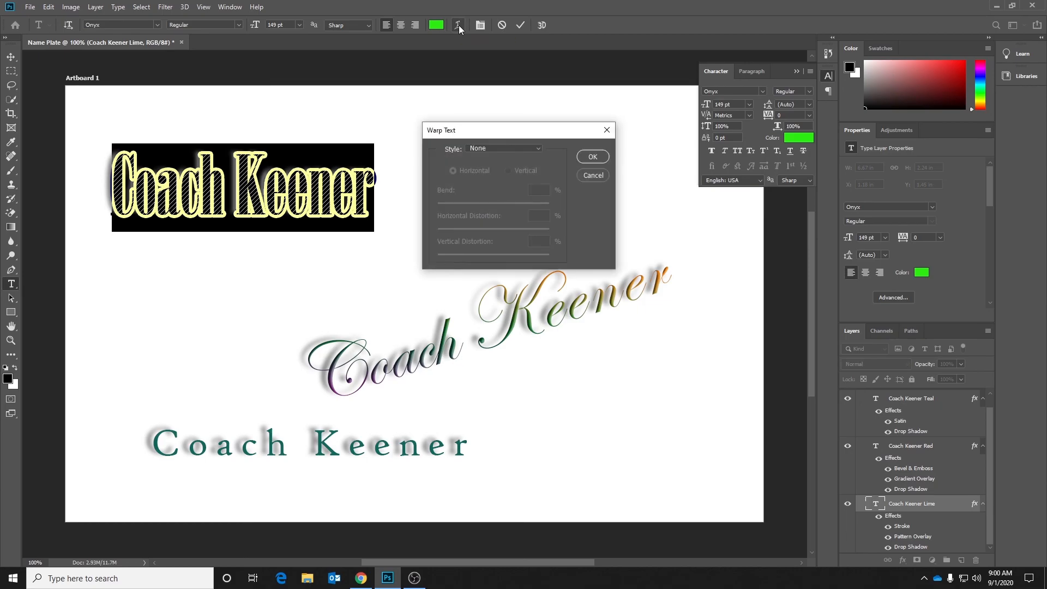
pyautogui.click(538, 149)
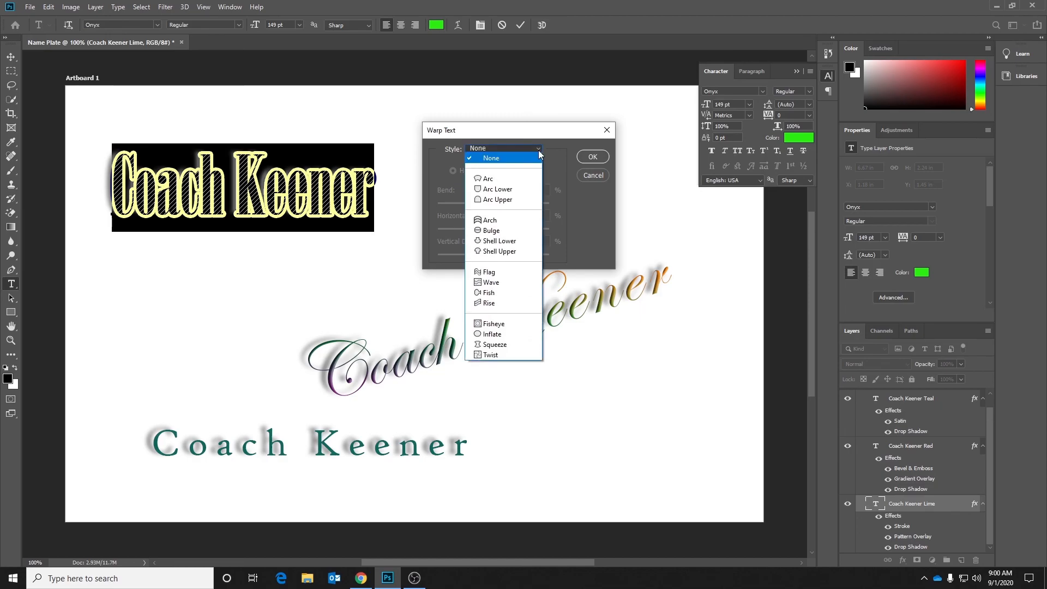
pyautogui.click(512, 179)
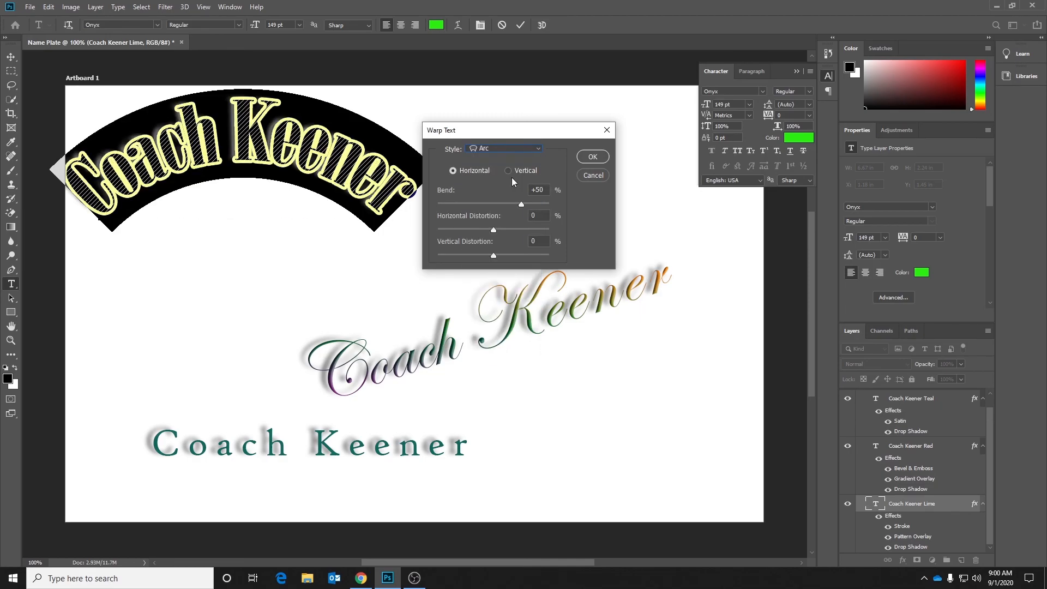
pyautogui.moveTo(522, 202); pyautogui.dragTo(512, 204)
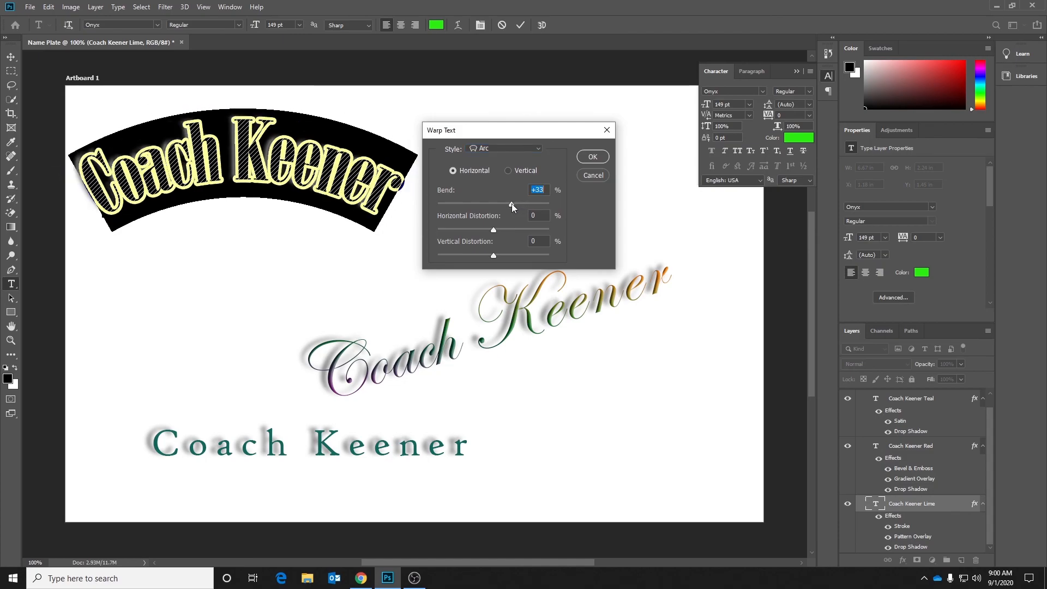
pyautogui.click(535, 149)
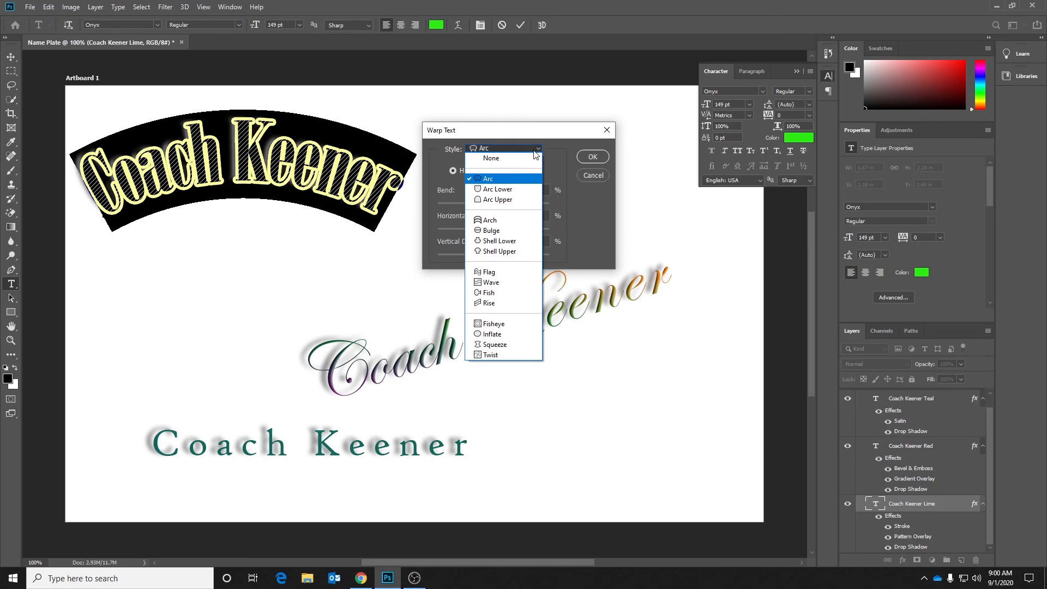
pyautogui.click(535, 155)
pyautogui.click(581, 158)
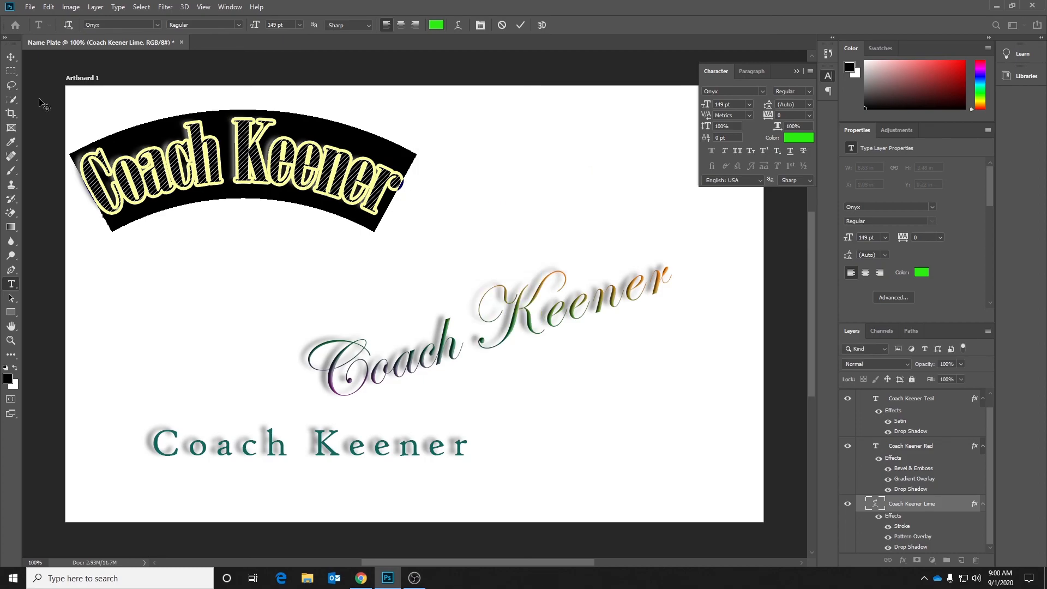
# - Move the arched name to about X 1.65 in, Y 0.79 in, and collapse the floating Character settings
pyautogui.click(12, 57)
pyautogui.moveTo(316, 191); pyautogui.dragTo(380, 214)
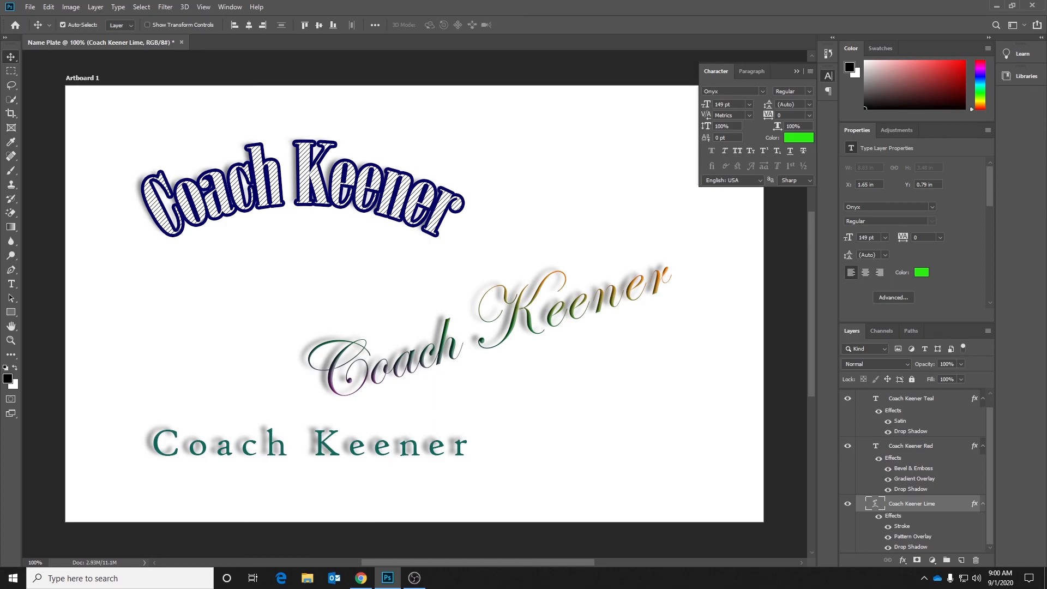
pyautogui.click(796, 71)
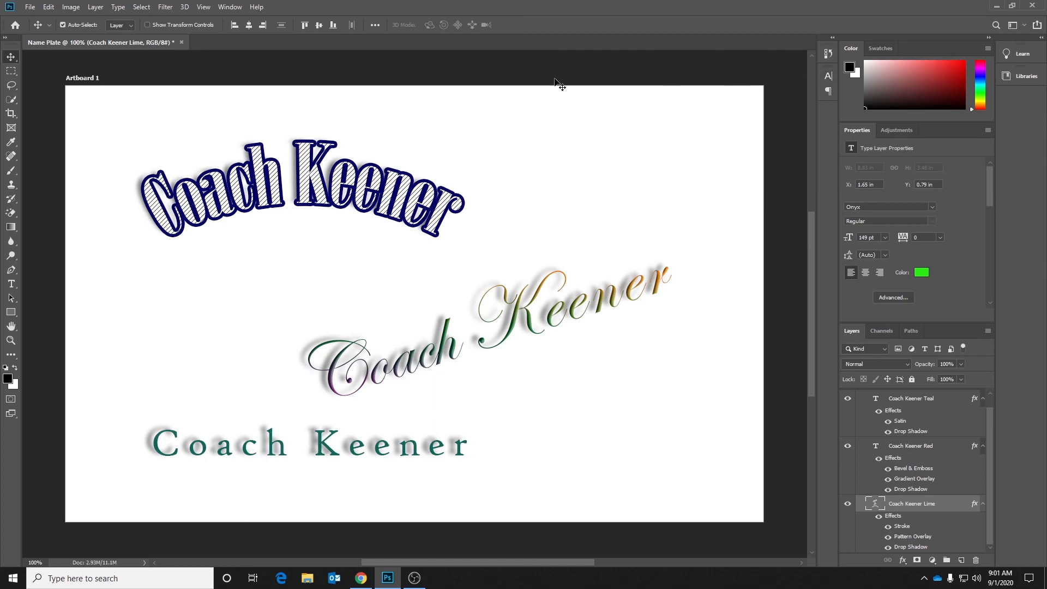
# - Start saving the document under a new name, adding the surname after "Name Plate" and choosing the JPEG format
pyautogui.click(30, 7)
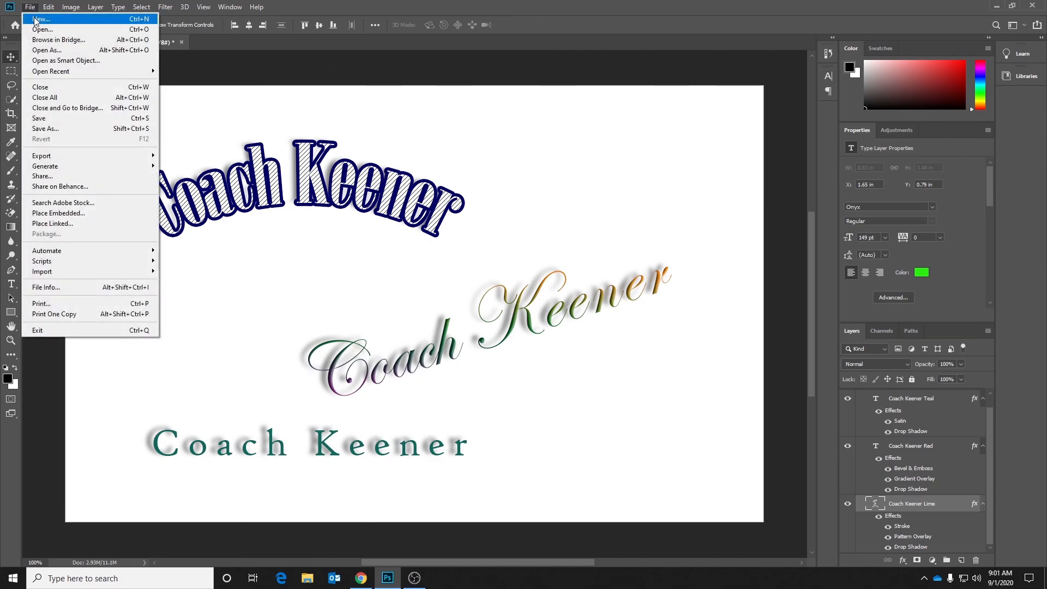
pyautogui.click(51, 129)
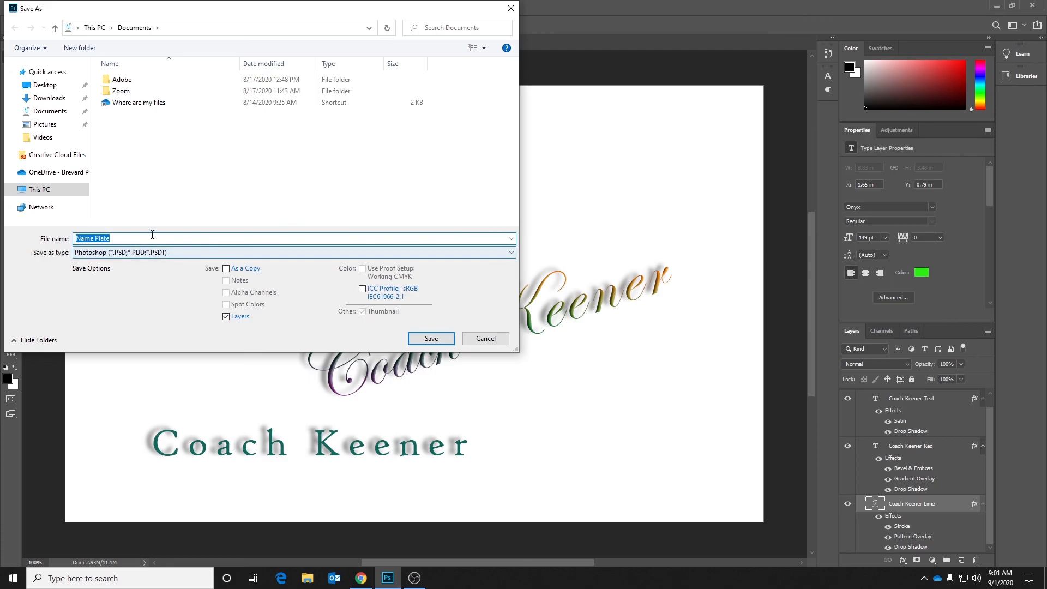
pyautogui.click(127, 239)
pyautogui.write('Keener')
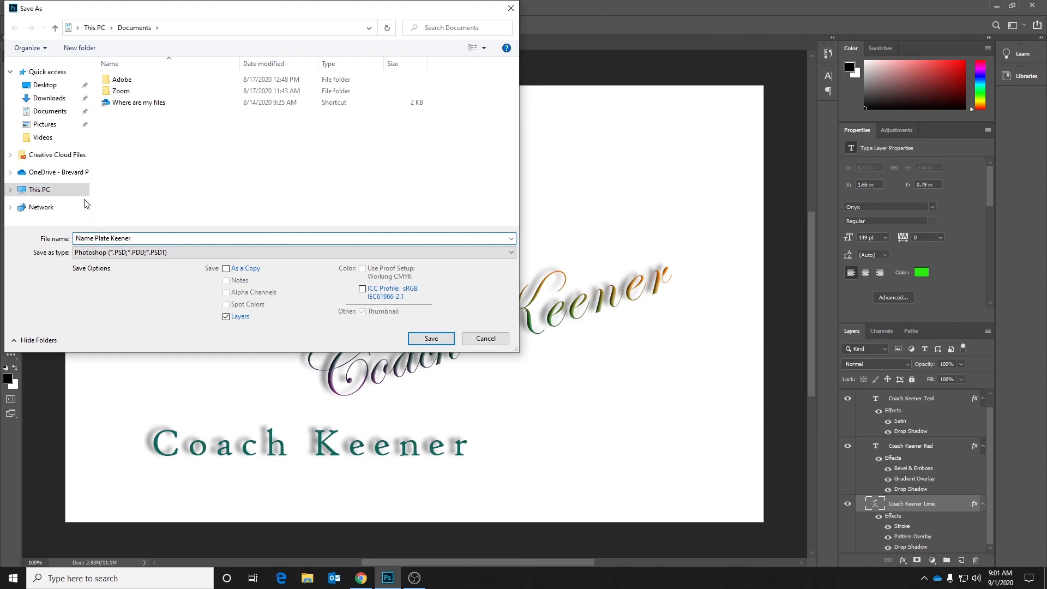
pyautogui.click(138, 254)
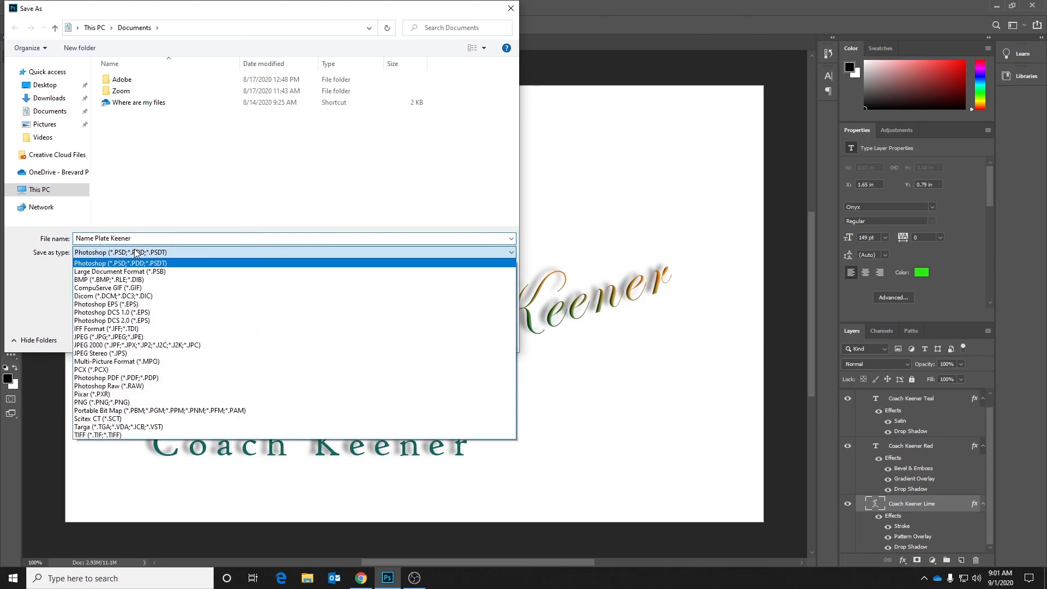
pyautogui.click(125, 337)
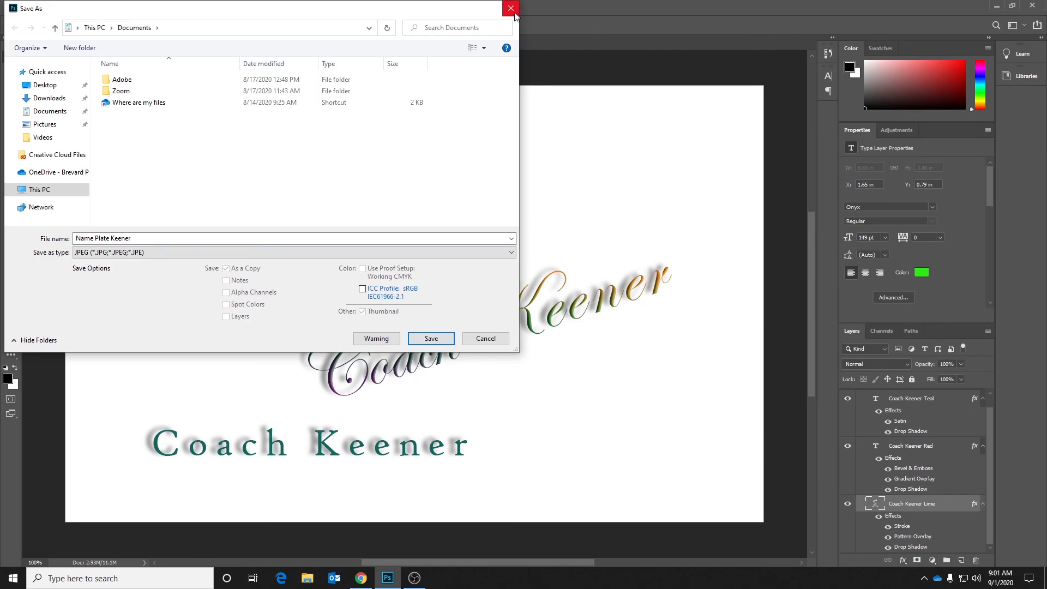
pyautogui.click(83, 238)
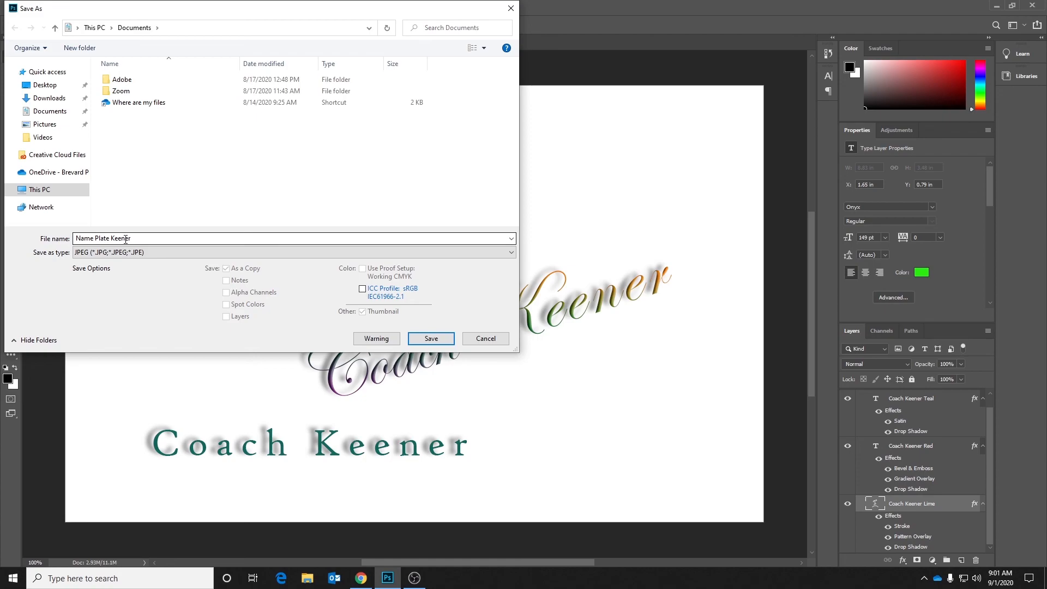
pyautogui.click(101, 253)
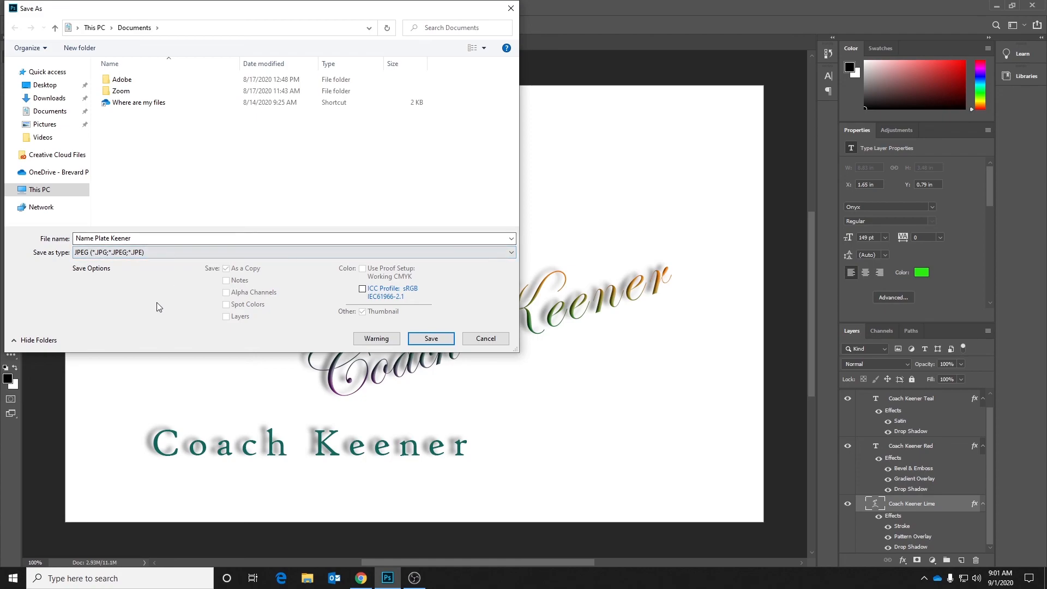